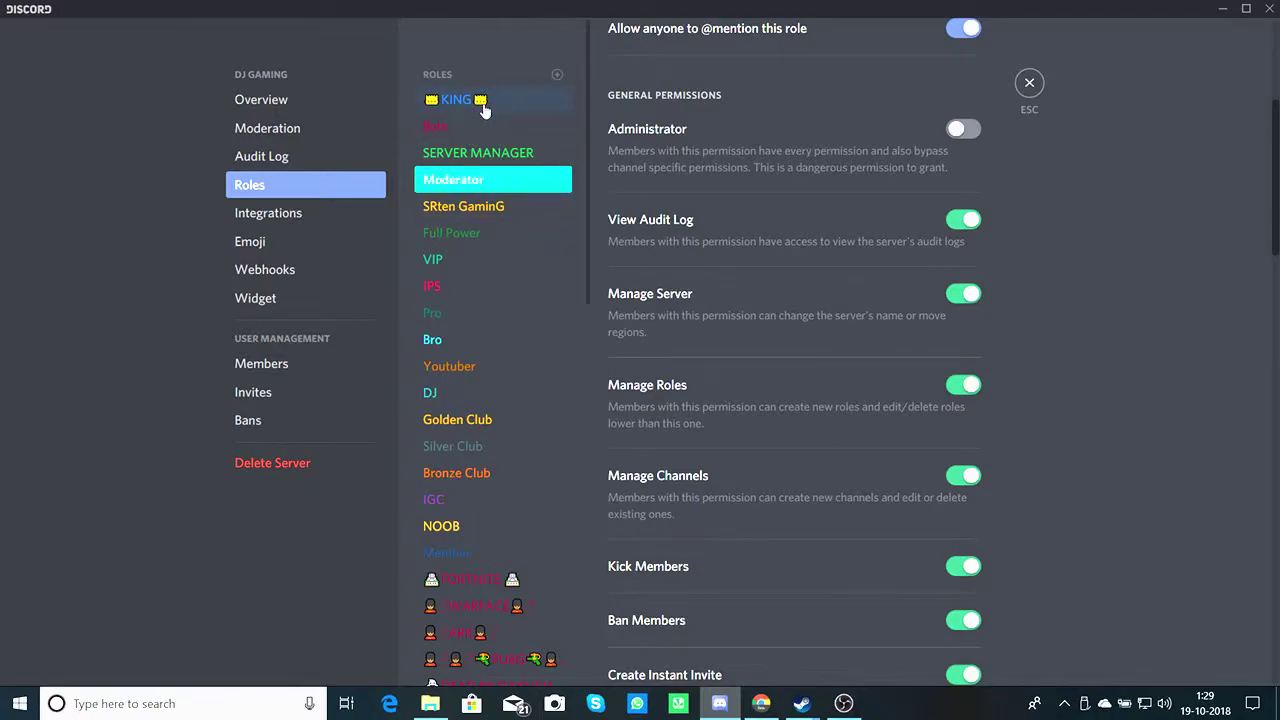
Drag the Member role to the top of the roles list, then back just below NOOB
{"action": "left_click", "coordinate": [469, 550]}
{"action": "left_click_drag", "start_coordinate": [469, 550], "coordinate": [468, 96]}
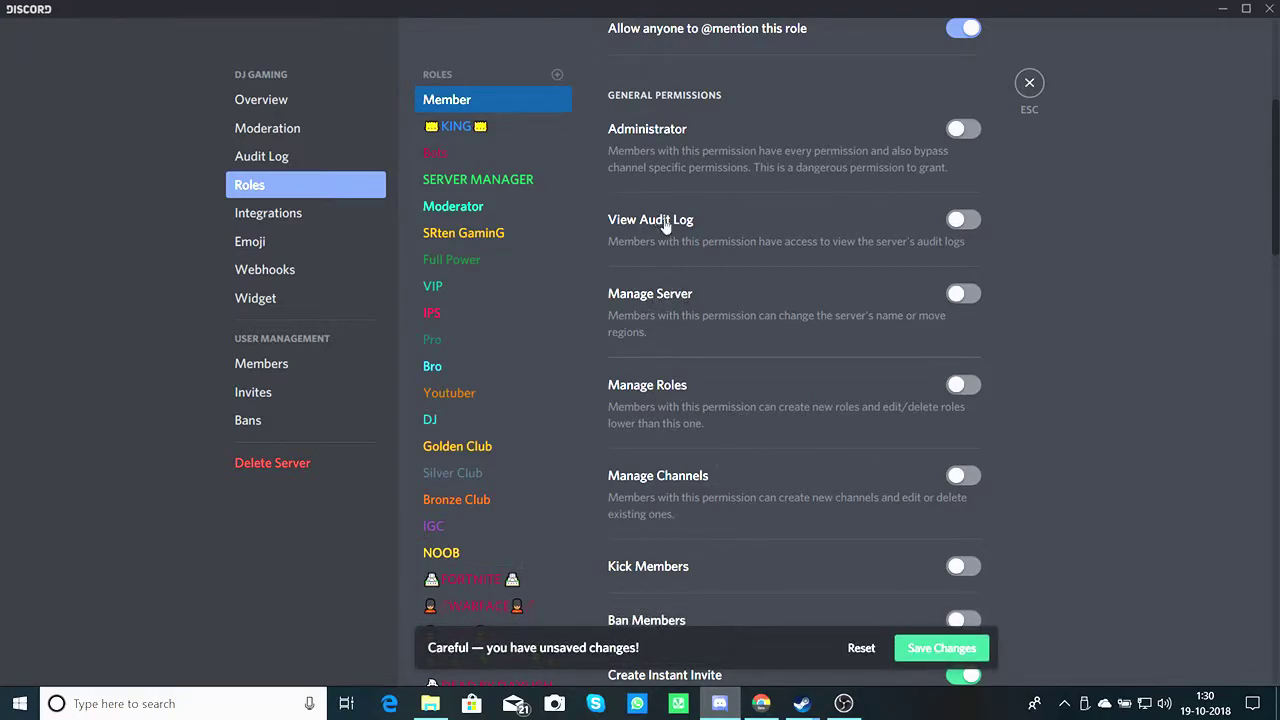
{"action": "scroll", "coordinate": [668, 240], "scroll_direction": "up", "scroll_amount": 2}
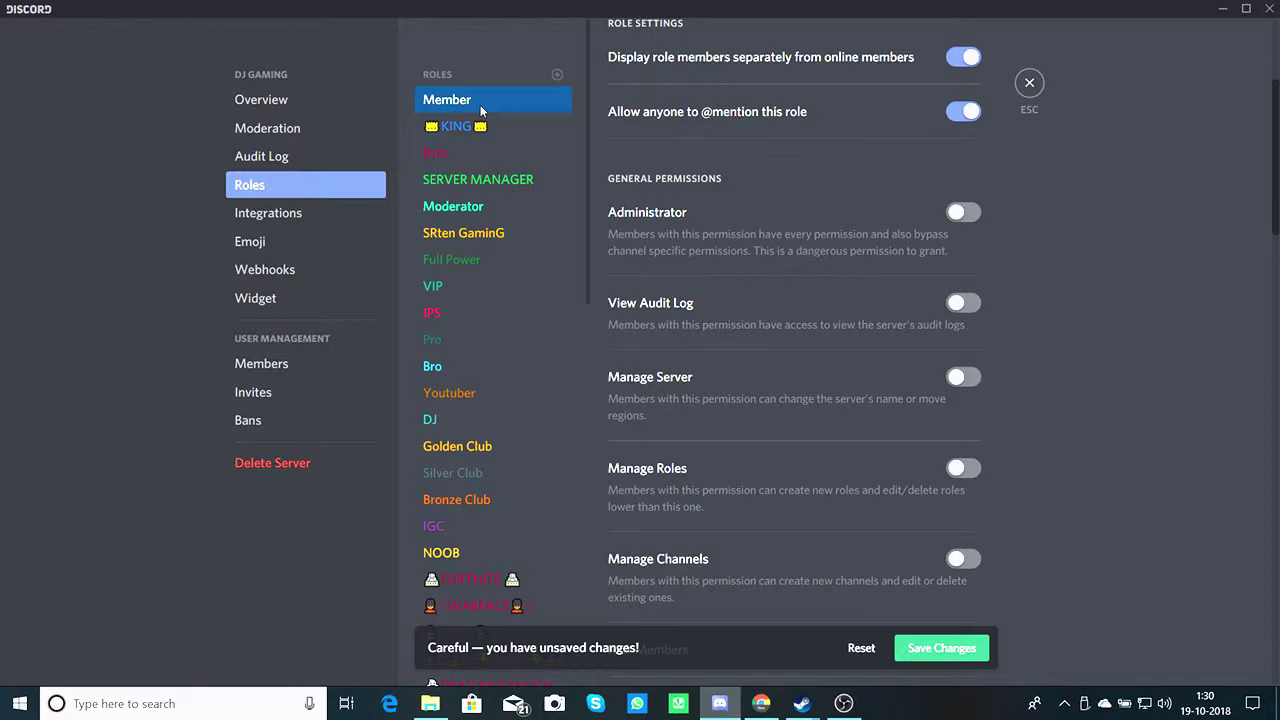
{"action": "left_click_drag", "start_coordinate": [481, 110], "coordinate": [489, 551]}
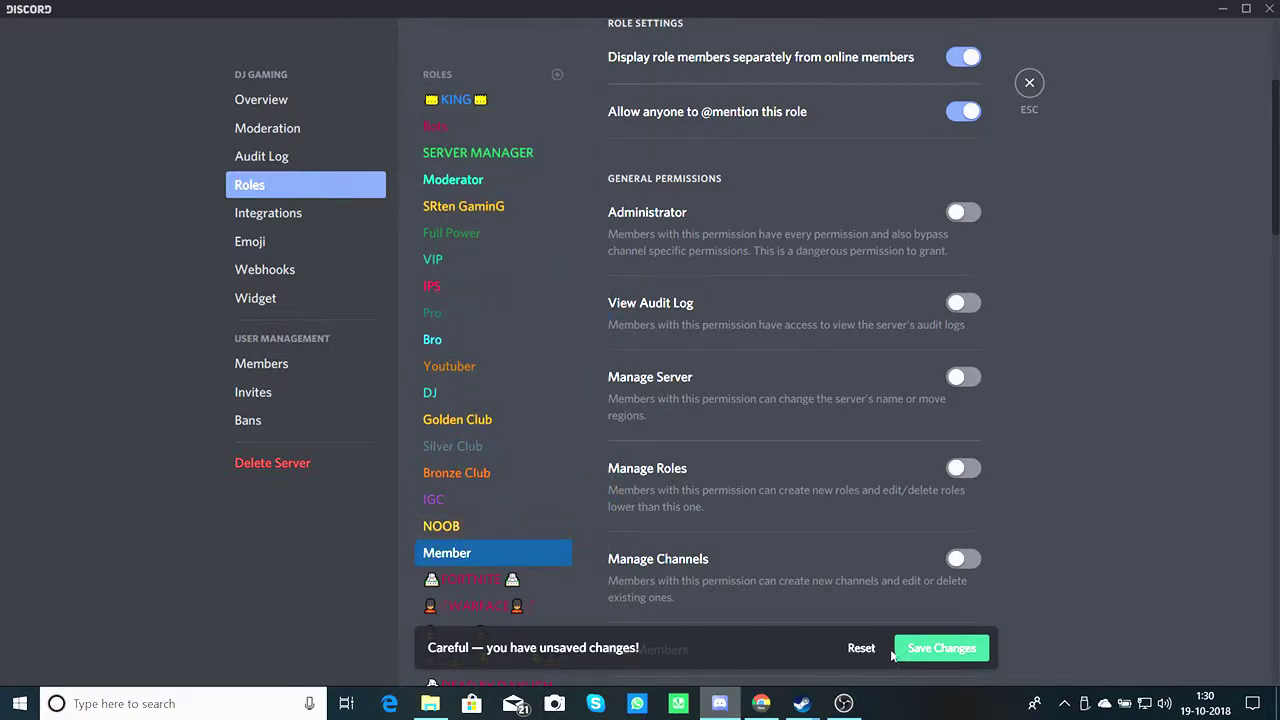
Save the new role order, check SERVER MANAGER's permissions, and close Server Settings
{"action": "left_click", "coordinate": [861, 648]}
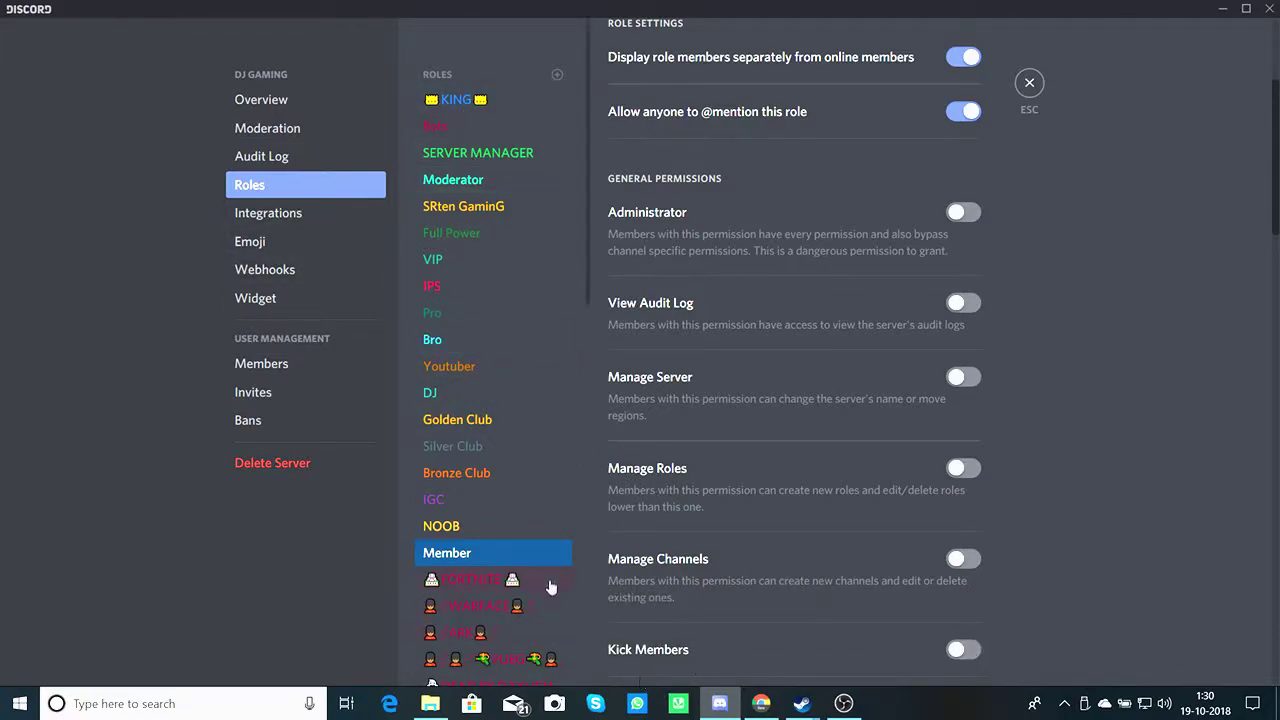
{"action": "left_click", "coordinate": [463, 156]}
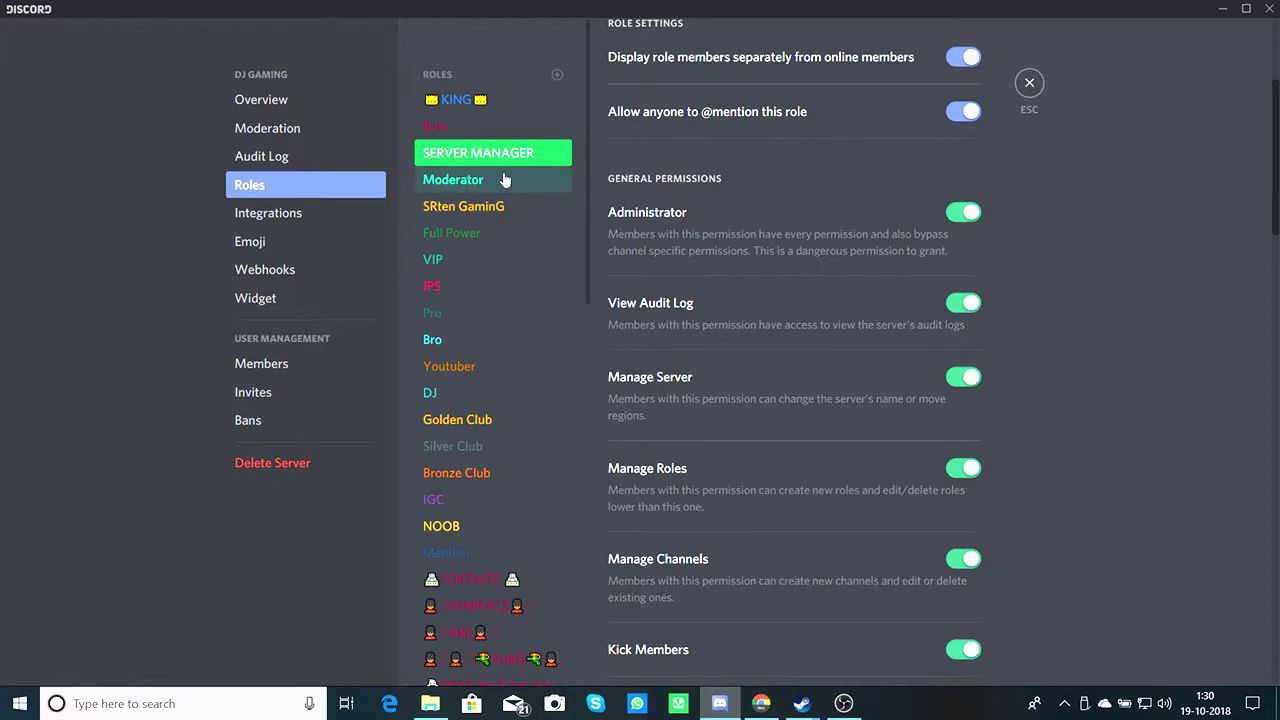
{"action": "left_click", "coordinate": [1029, 83]}
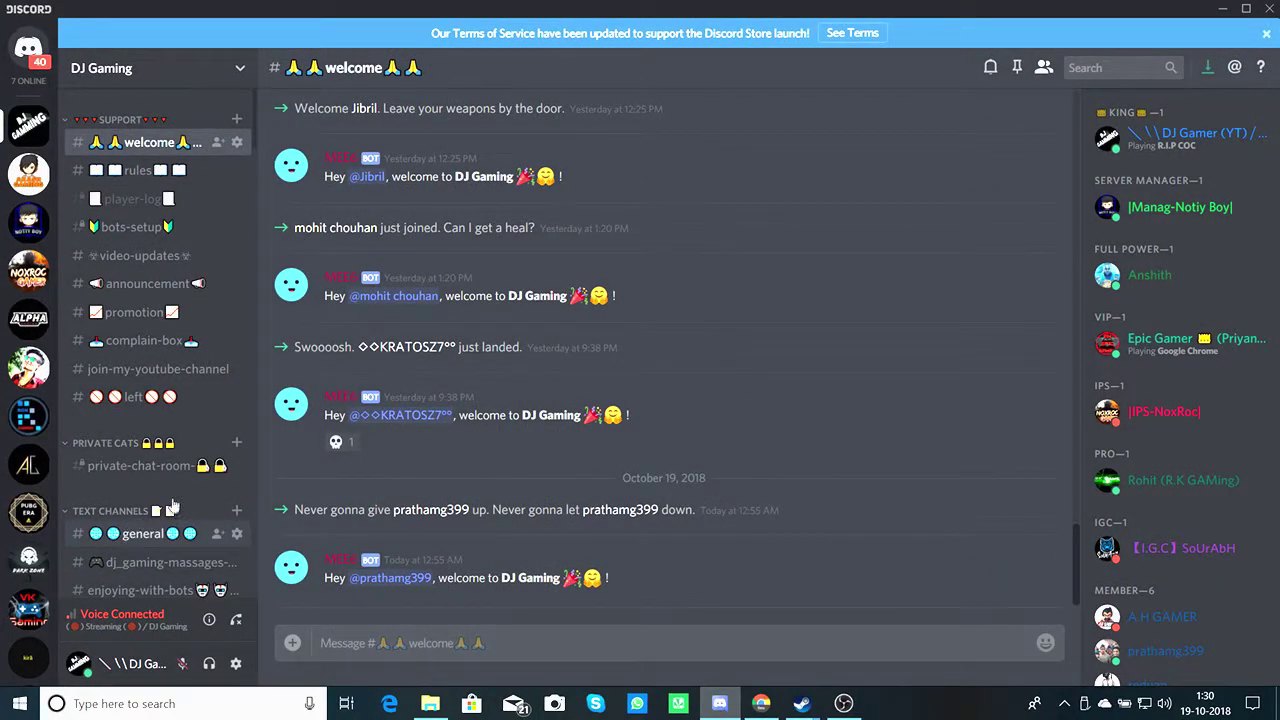
Open #general and scroll through its members and the sidebar down to the Music Room channels
{"action": "left_click", "coordinate": [160, 532]}
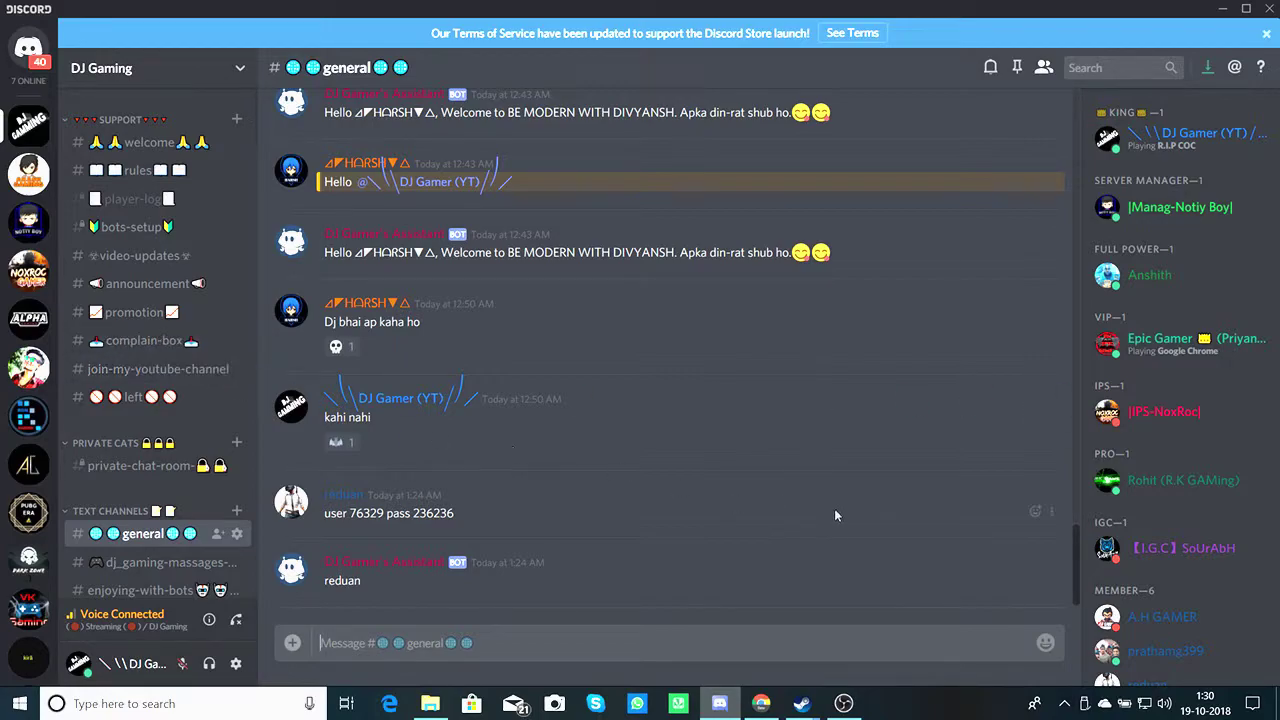
{"action": "scroll", "coordinate": [1145, 505], "scroll_direction": "down", "scroll_amount": 3}
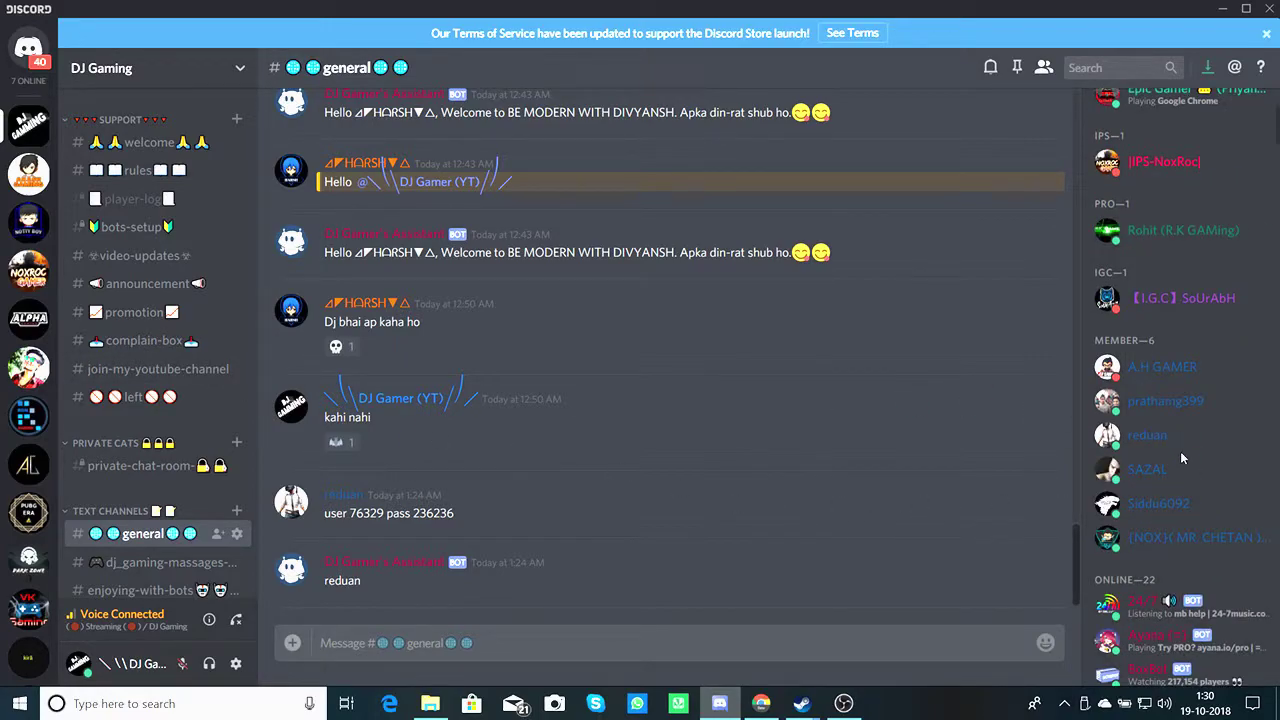
{"action": "scroll", "coordinate": [1178, 460], "scroll_direction": "down", "scroll_amount": 2}
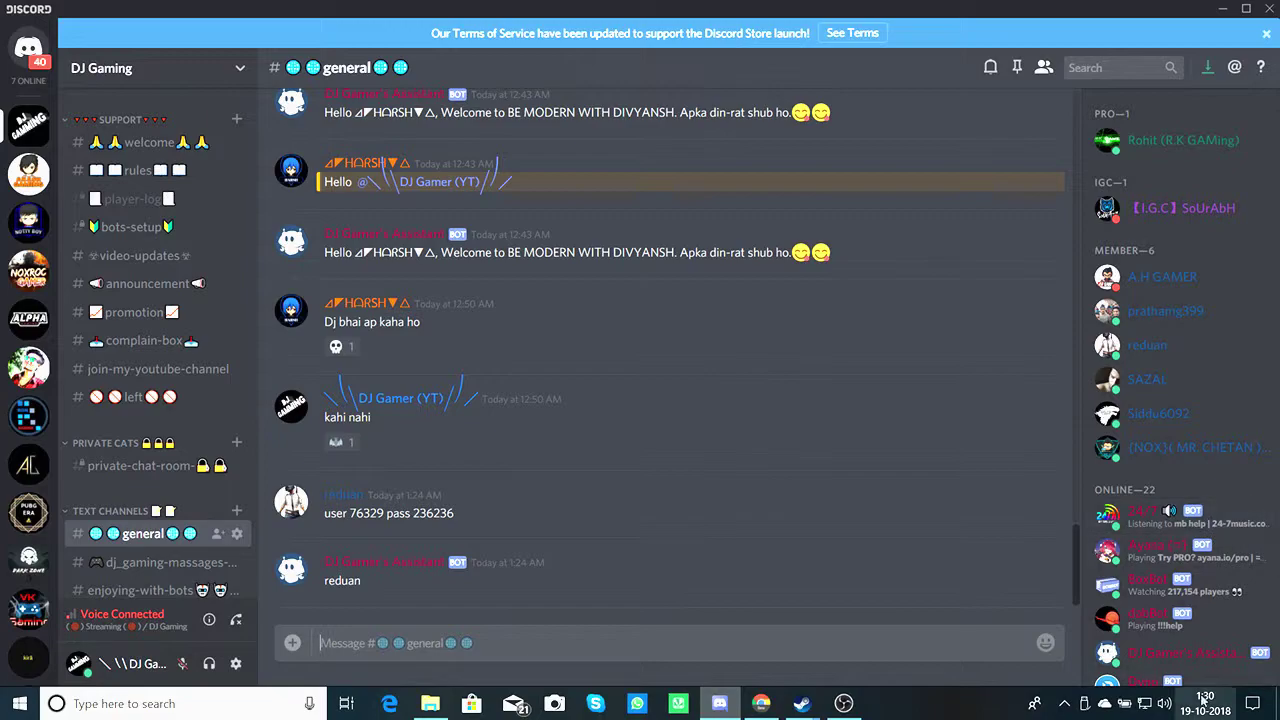
{"action": "scroll", "coordinate": [1190, 515], "scroll_direction": "down", "scroll_amount": 2}
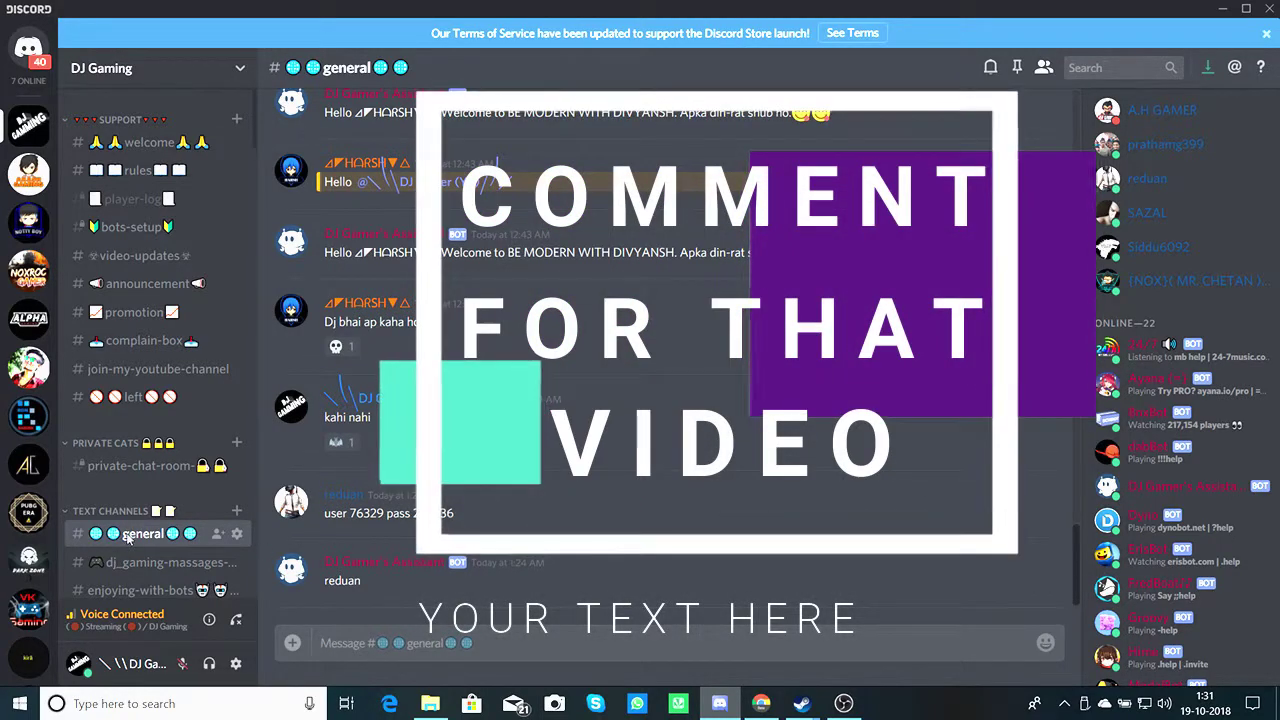
{"action": "scroll", "coordinate": [150, 540], "scroll_direction": "down", "scroll_amount": 5}
{"action": "scroll", "coordinate": [130, 530], "scroll_direction": "down", "scroll_amount": 6}
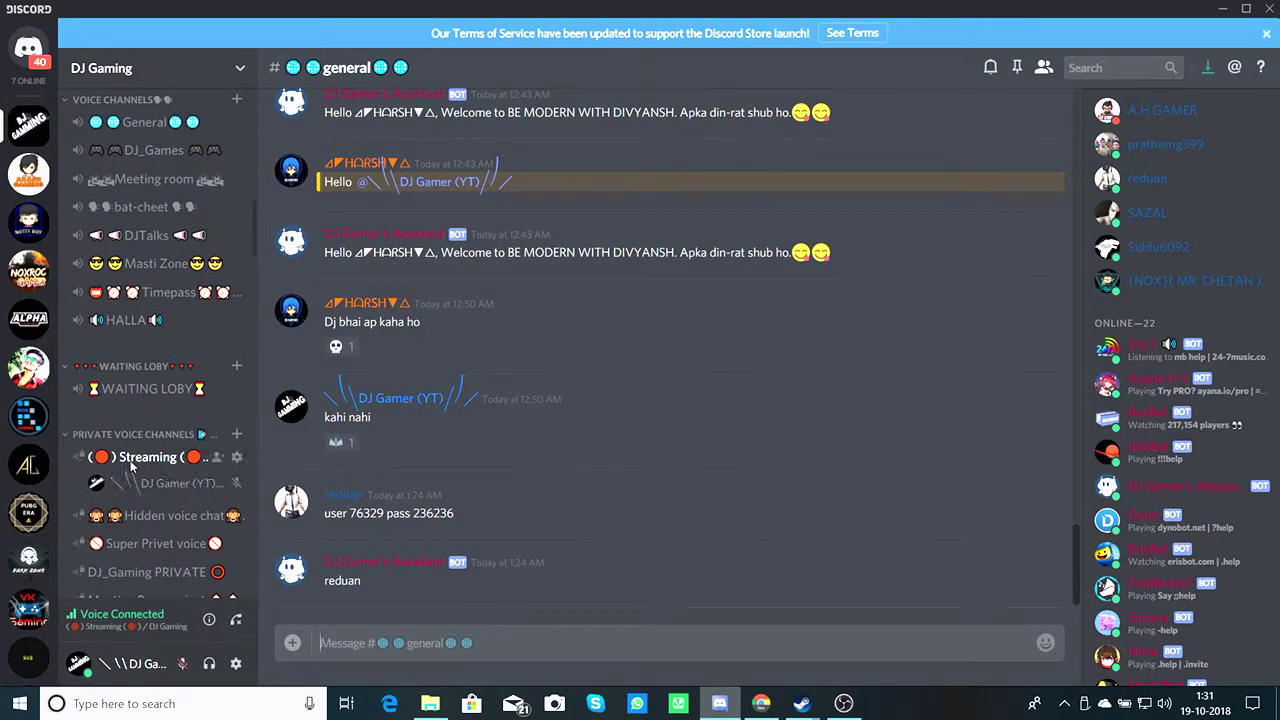
{"action": "scroll", "coordinate": [143, 415], "scroll_direction": "down", "scroll_amount": 1}
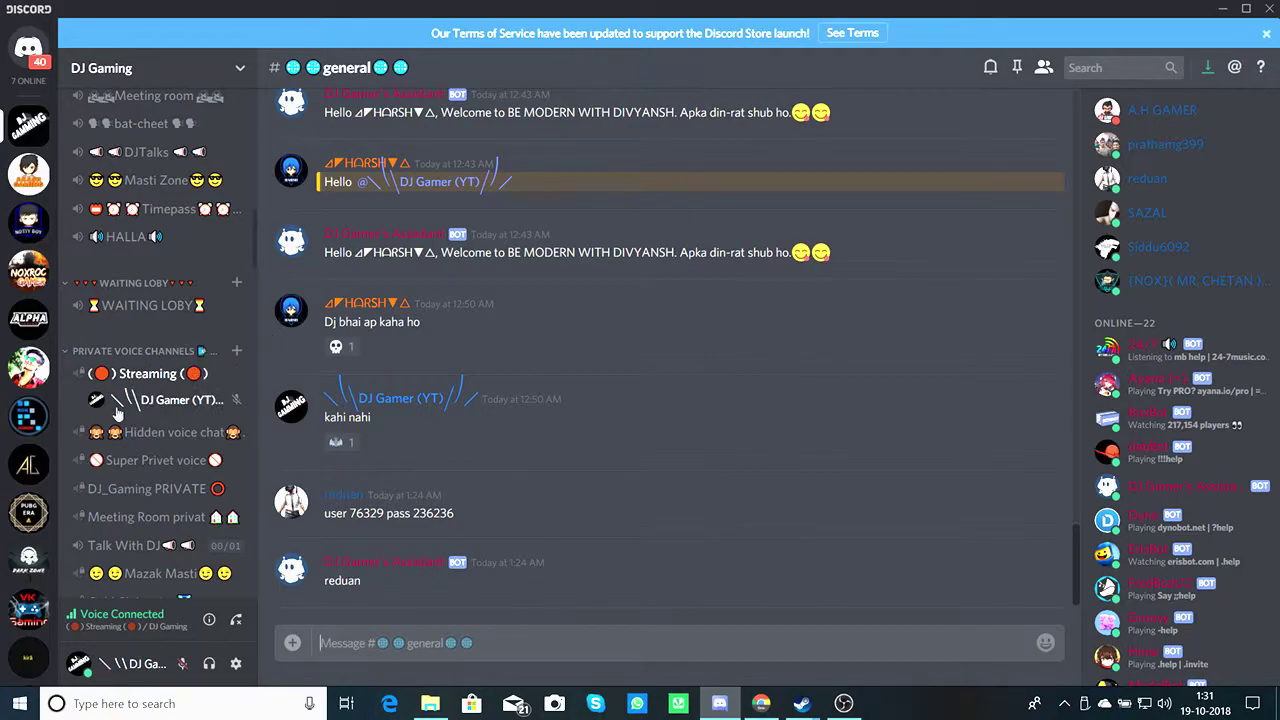
{"action": "scroll", "coordinate": [150, 420], "scroll_direction": "down", "scroll_amount": 5}
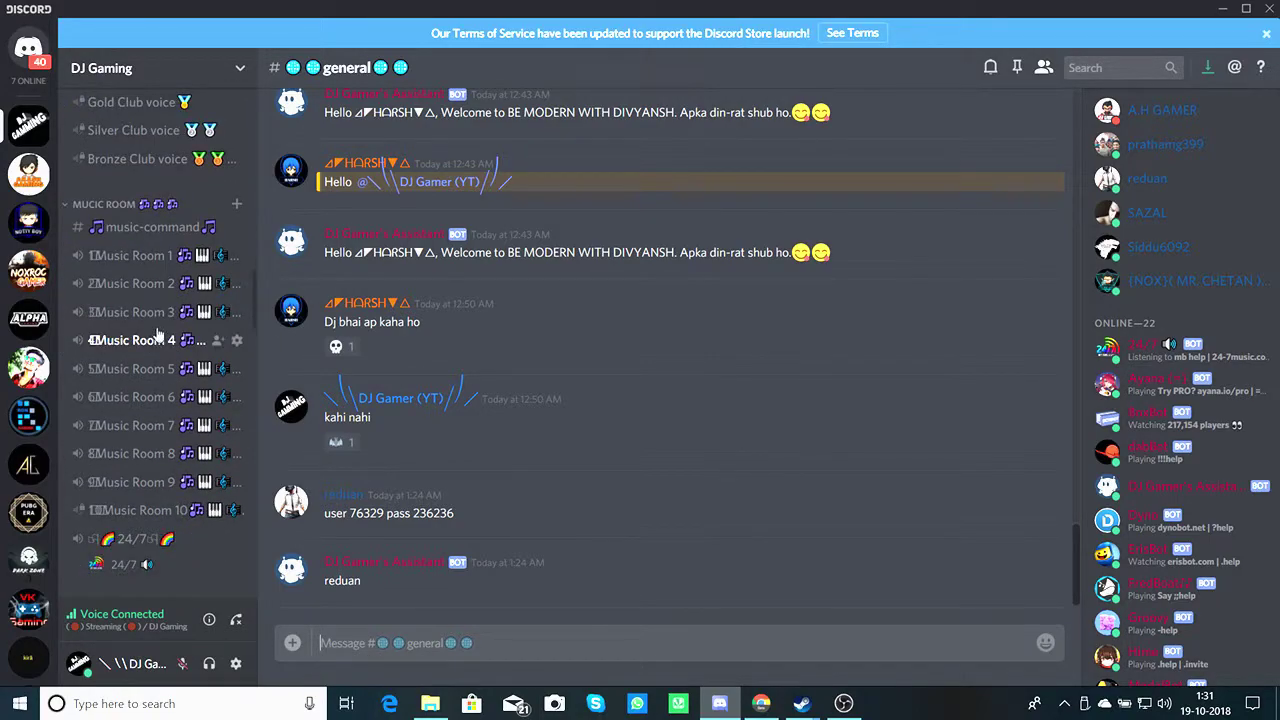
{"action": "left_click", "coordinate": [143, 229]}
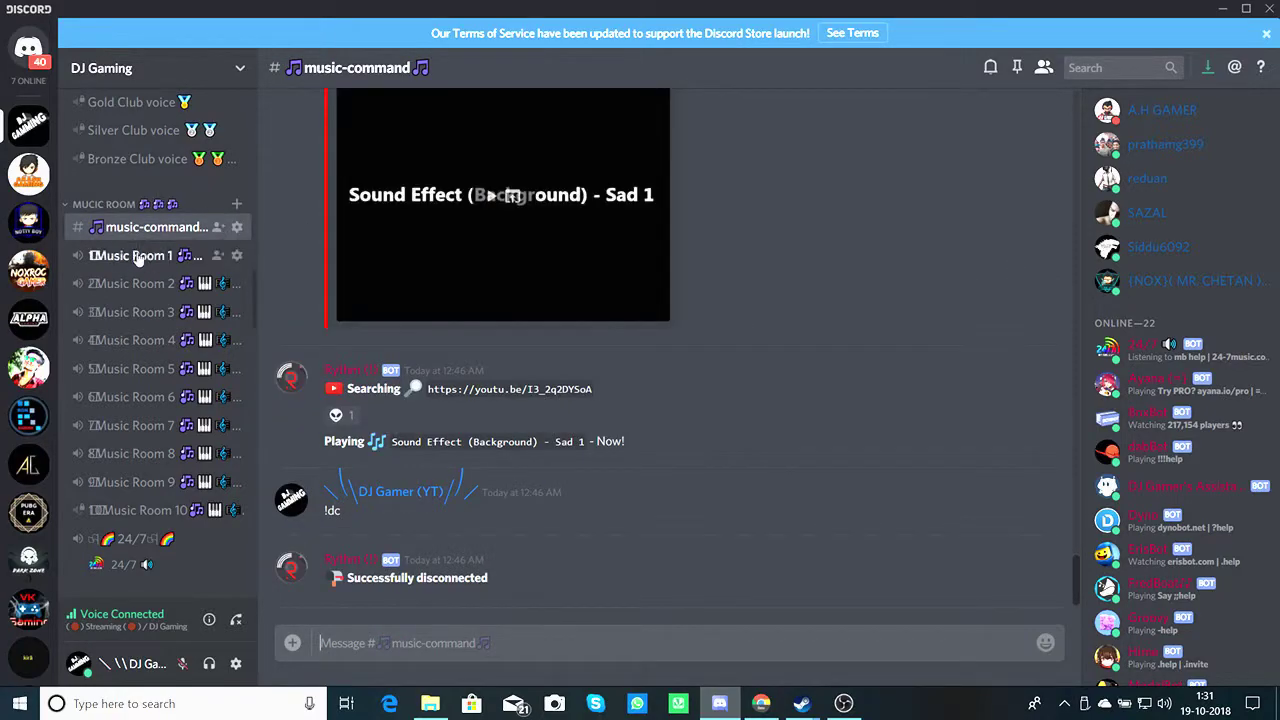
{"action": "scroll", "coordinate": [140, 245], "scroll_direction": "up", "scroll_amount": 3}
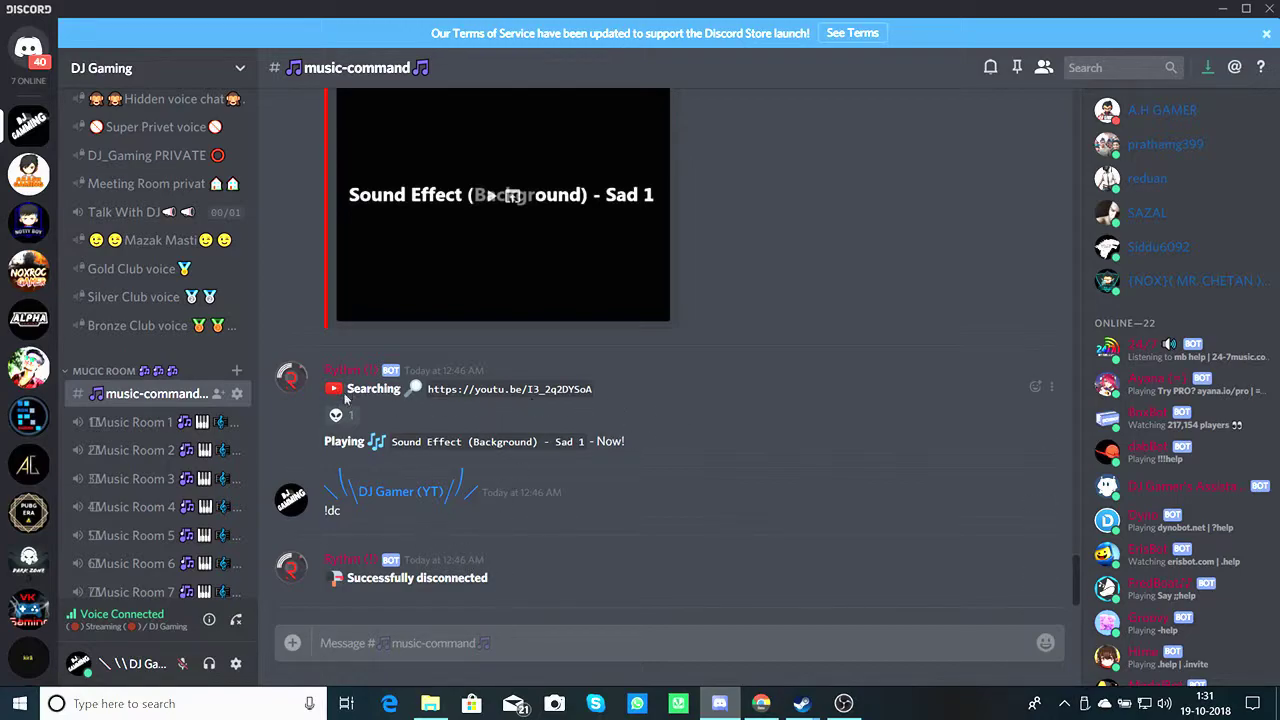
{"action": "scroll", "coordinate": [349, 509], "scroll_direction": "up", "scroll_amount": 3}
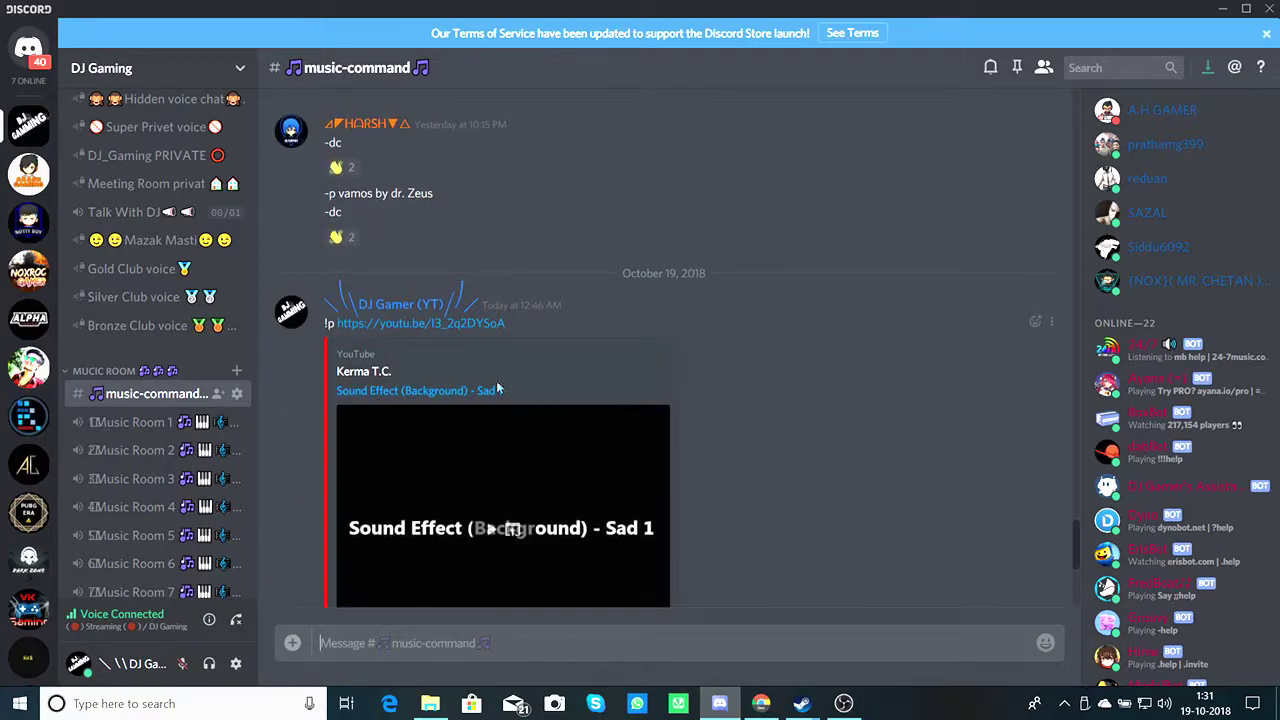
{"action": "left_click_drag", "start_coordinate": [370, 325], "coordinate": [311, 328]}
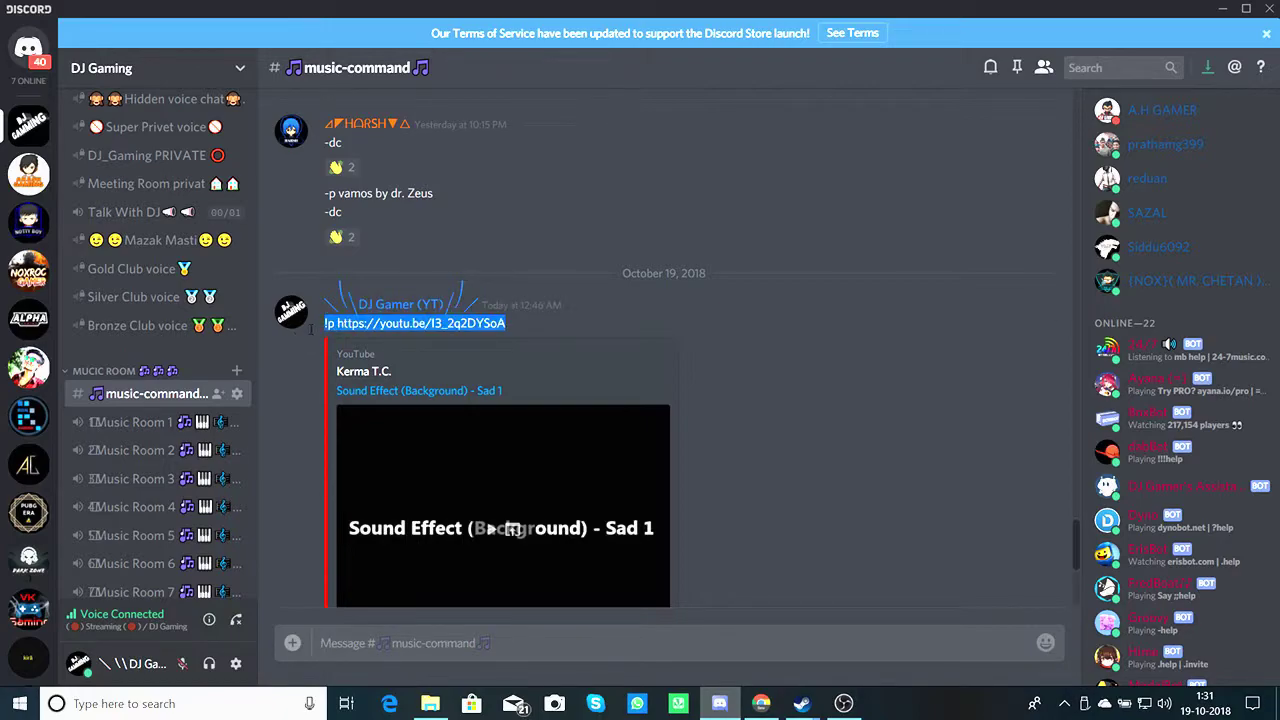
{"action": "left_click", "coordinate": [352, 648]}
{"action": "type", "text": "!p https://youtu.be/I3_2qDYSoA"}
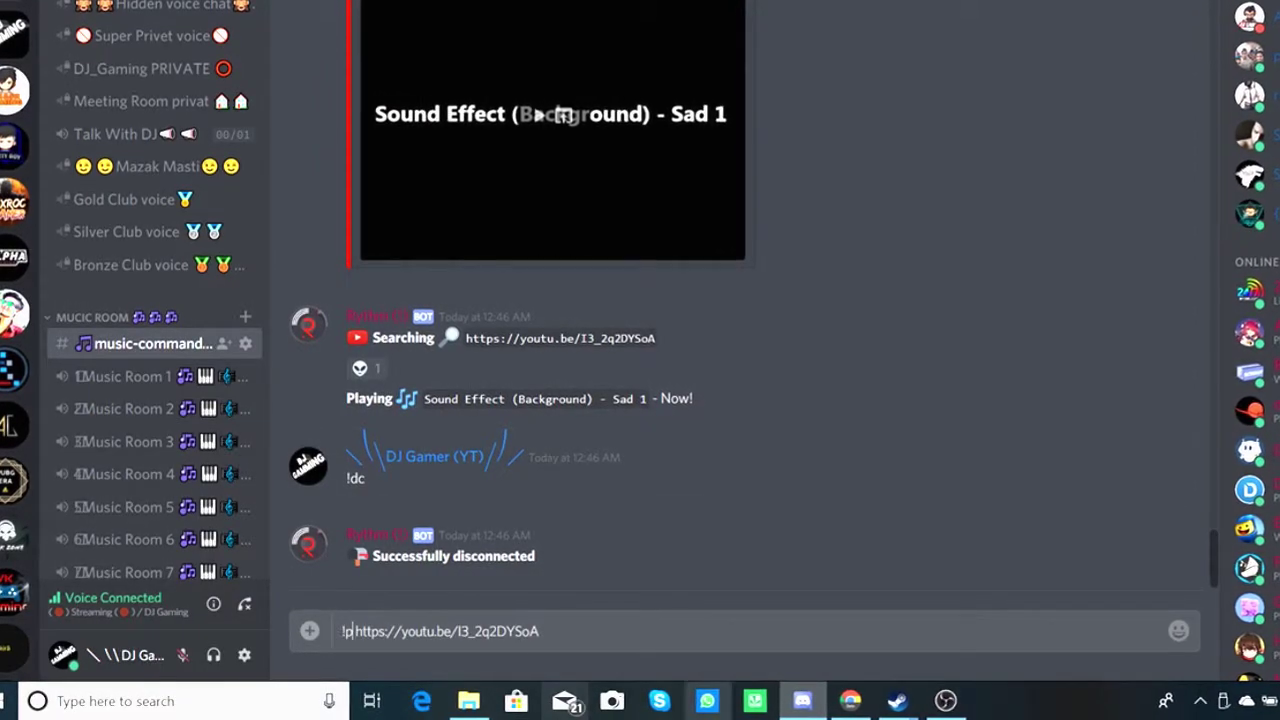
Restore the pasted command to the short !p form and review the earlier !dc exchange
{"action": "type", "text": "lay"}
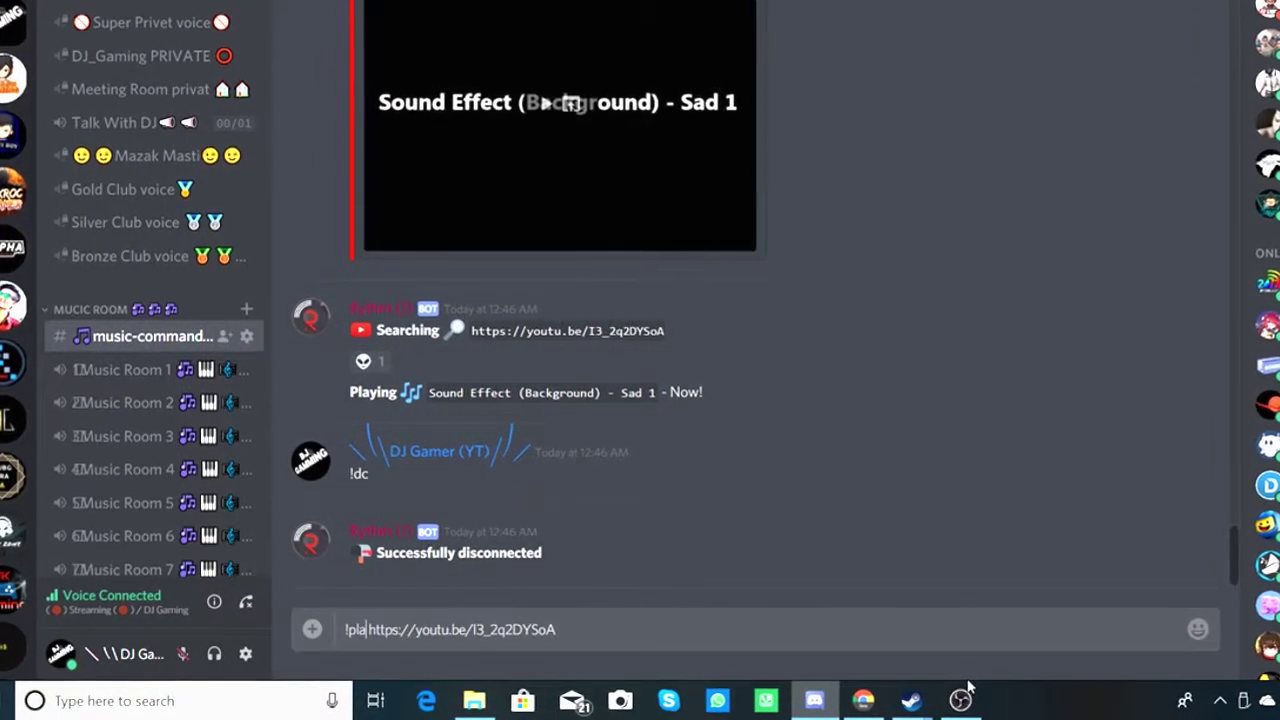
{"action": "key", "text": "BackSpace"}
{"action": "key", "text": "BackSpace"}
{"action": "key", "text": "BackSpace"}
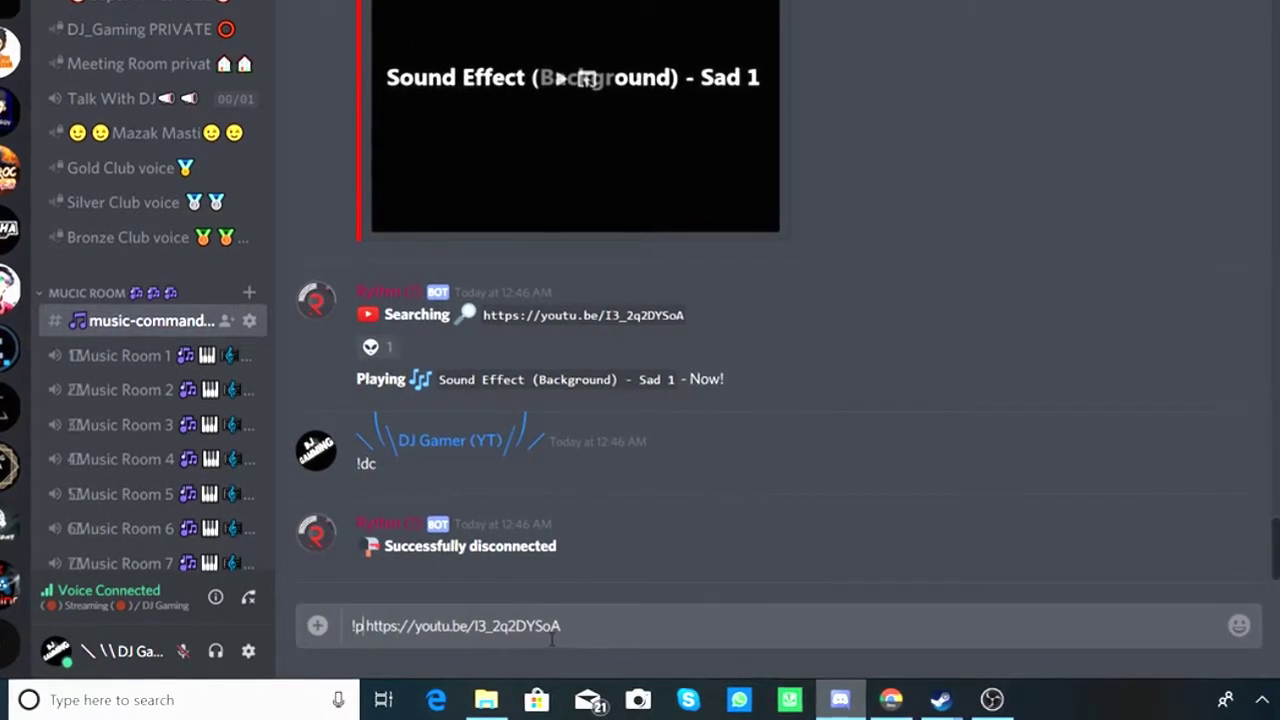
{"action": "triple_click", "coordinate": [401, 458]}
{"action": "left_click", "coordinate": [401, 458]}
{"action": "double_click", "coordinate": [401, 458]}
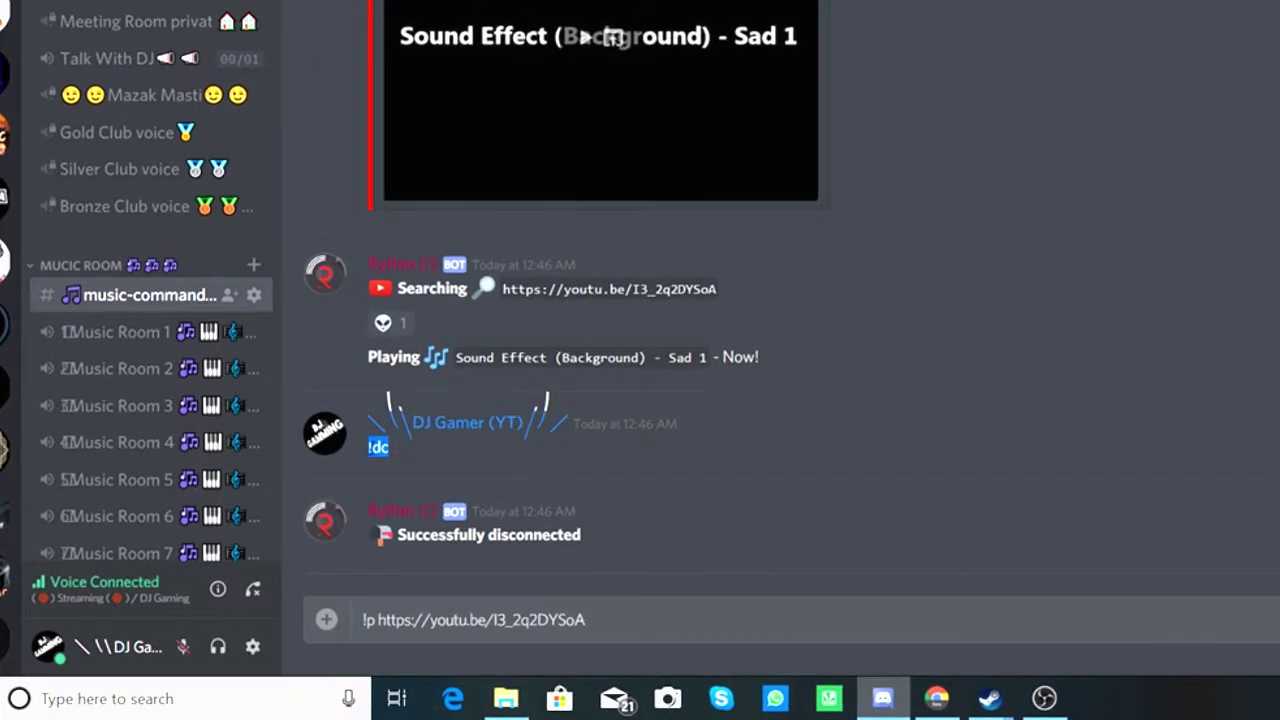
{"action": "left_click_drag", "start_coordinate": [640, 536], "coordinate": [447, 534]}
Send the !p Sad 1 link to the music bot, then send !dc to disconnect it
{"action": "left_click", "coordinate": [816, 567]}
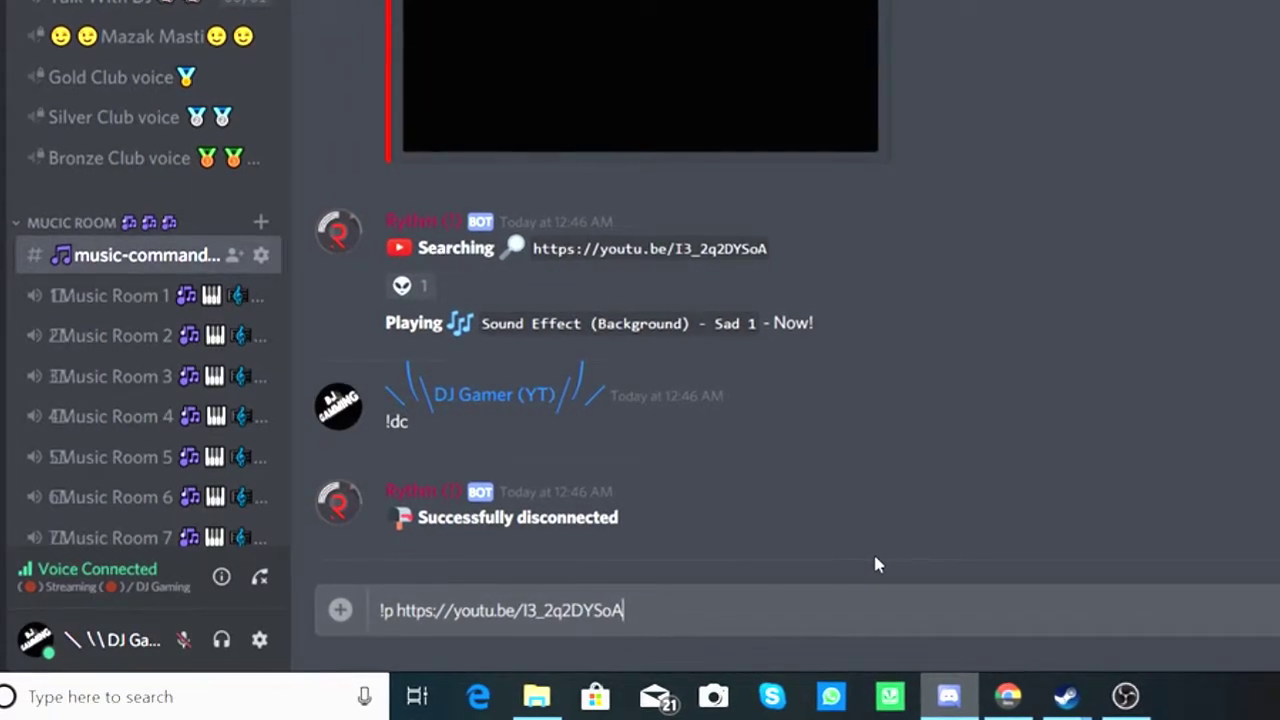
{"action": "key", "text": "Return"}
{"action": "type", "text": "!"}
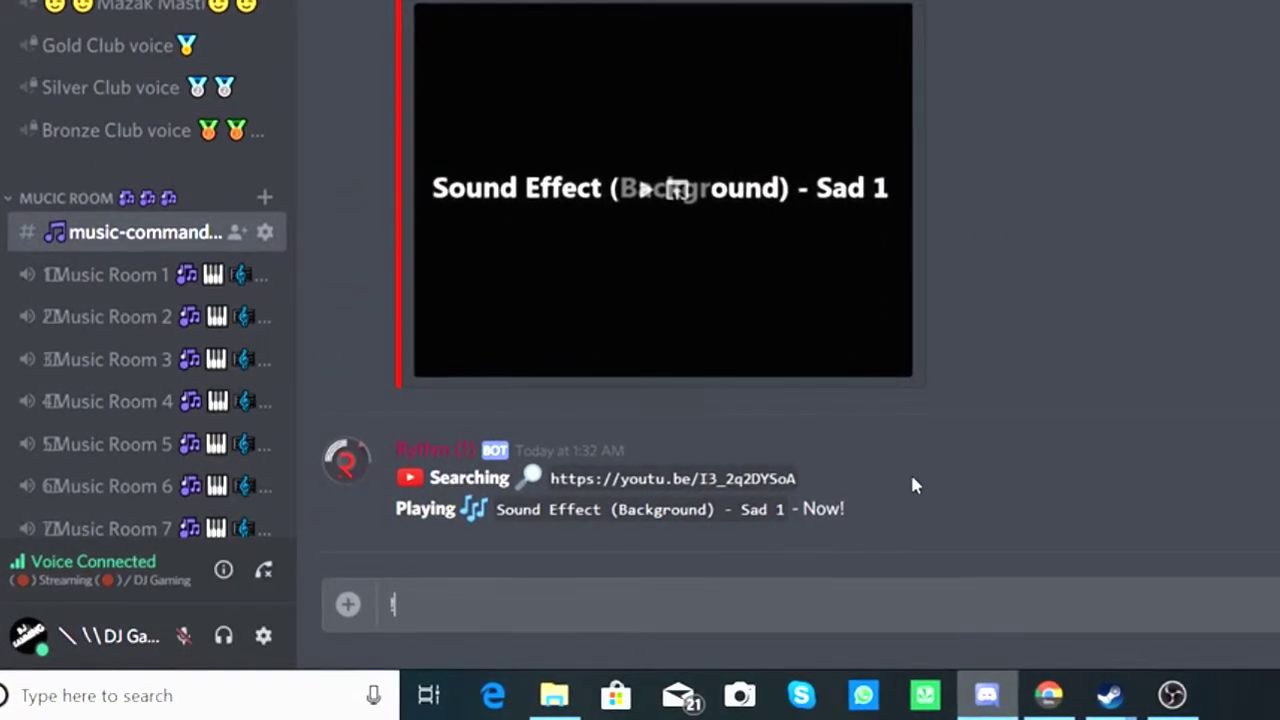
{"action": "type", "text": "dc"}
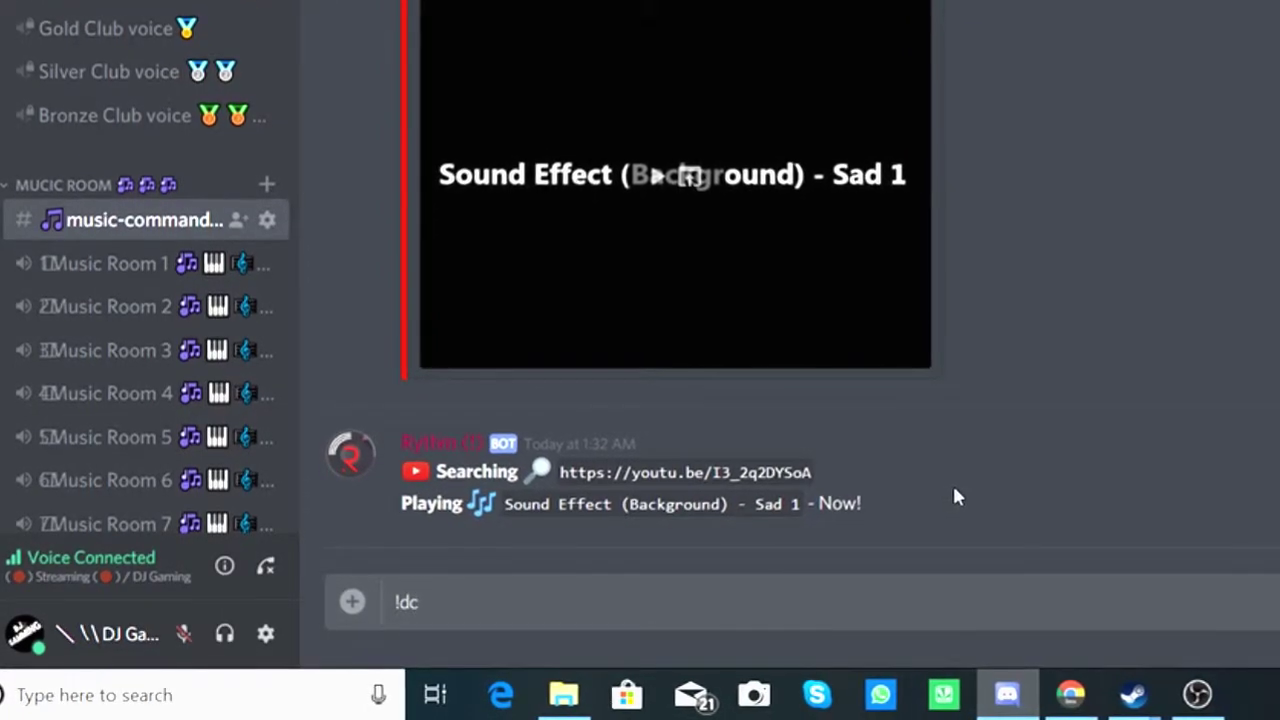
{"action": "key", "text": "Return"}
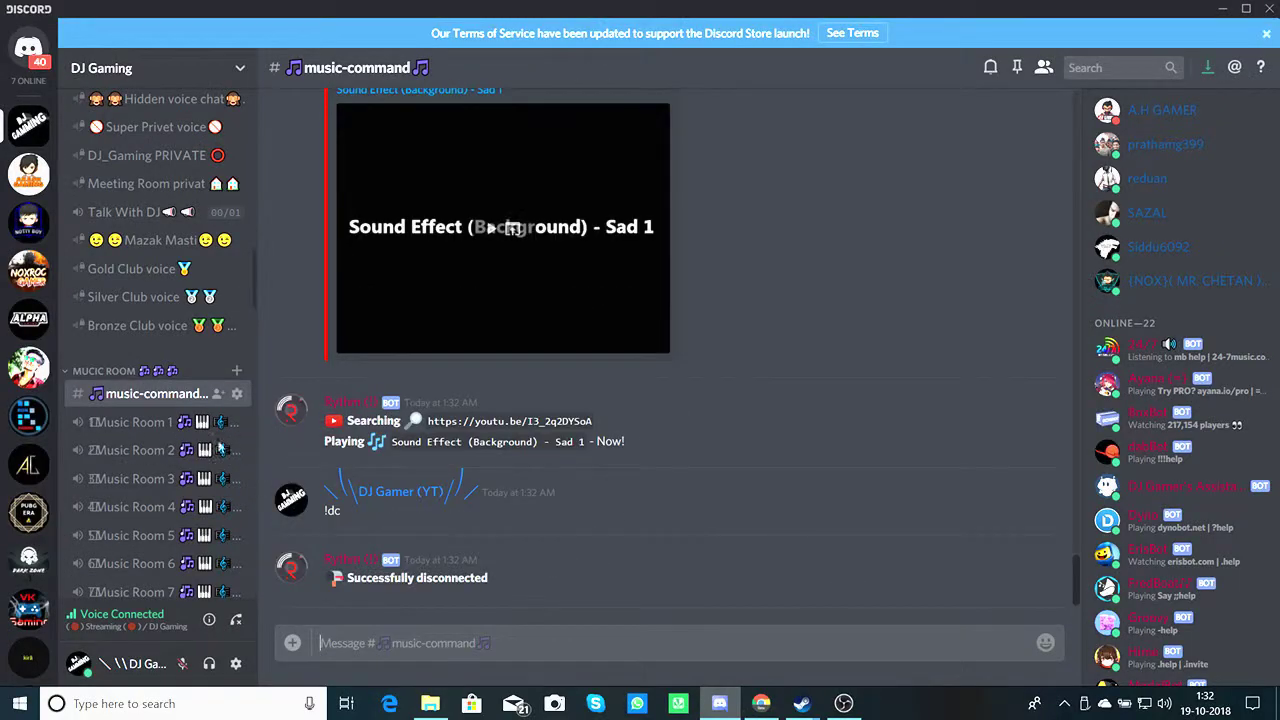
Scroll up and down through the #music-command chat history
{"action": "scroll", "coordinate": [208, 433], "scroll_direction": "up", "scroll_amount": 5}
{"action": "scroll", "coordinate": [208, 430], "scroll_direction": "up", "scroll_amount": 5}
{"action": "scroll", "coordinate": [208, 430], "scroll_direction": "down", "scroll_amount": 4}
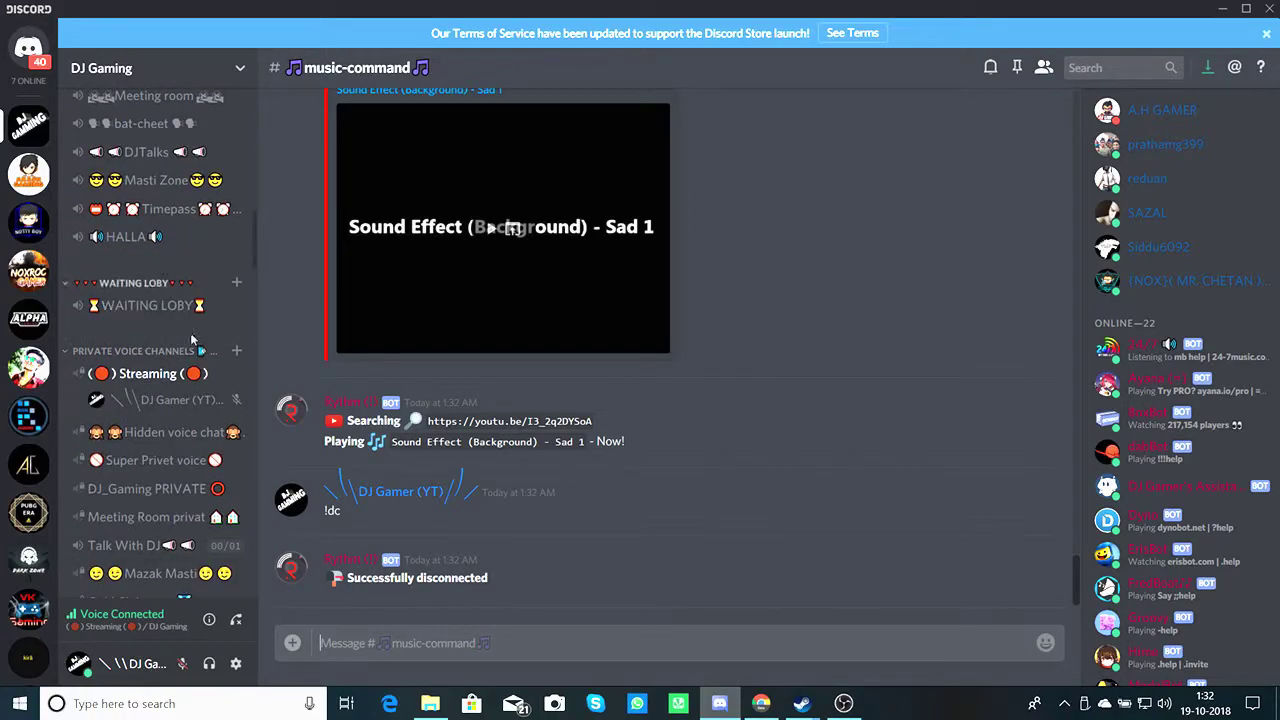
{"action": "scroll", "coordinate": [505, 380], "scroll_direction": "up", "scroll_amount": 5}
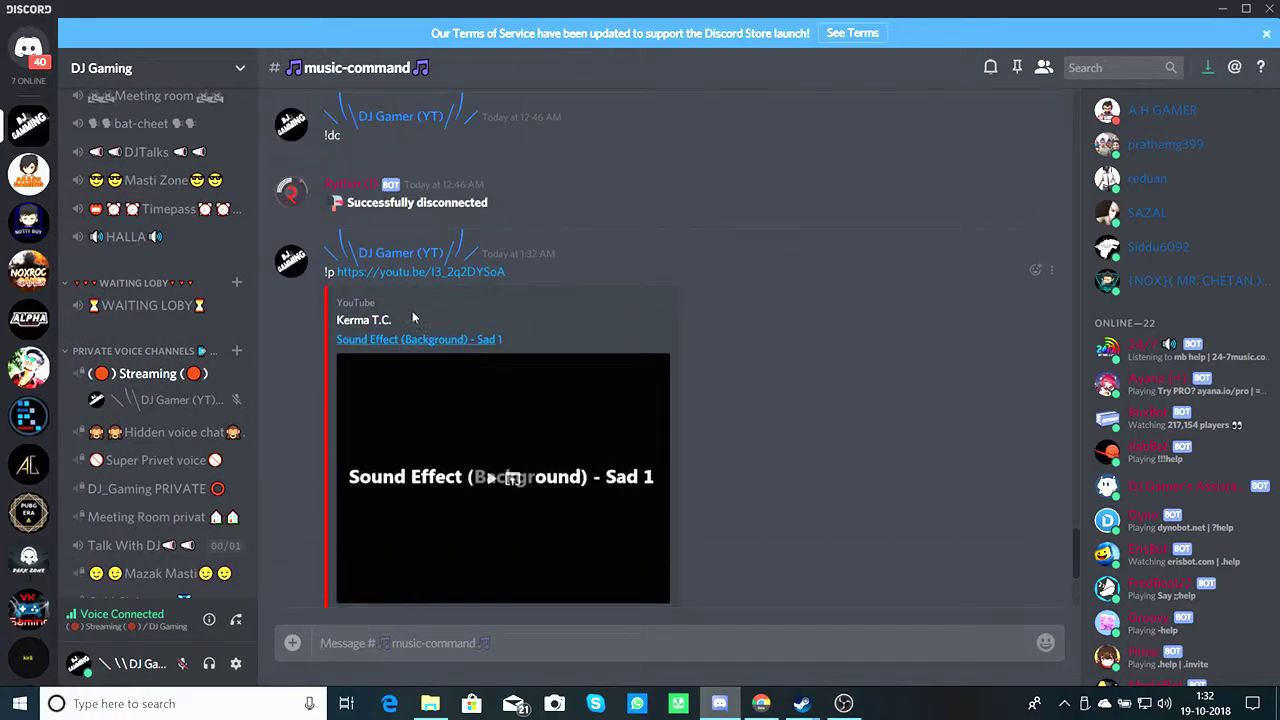
{"action": "scroll", "coordinate": [447, 341], "scroll_direction": "down", "scroll_amount": 5}
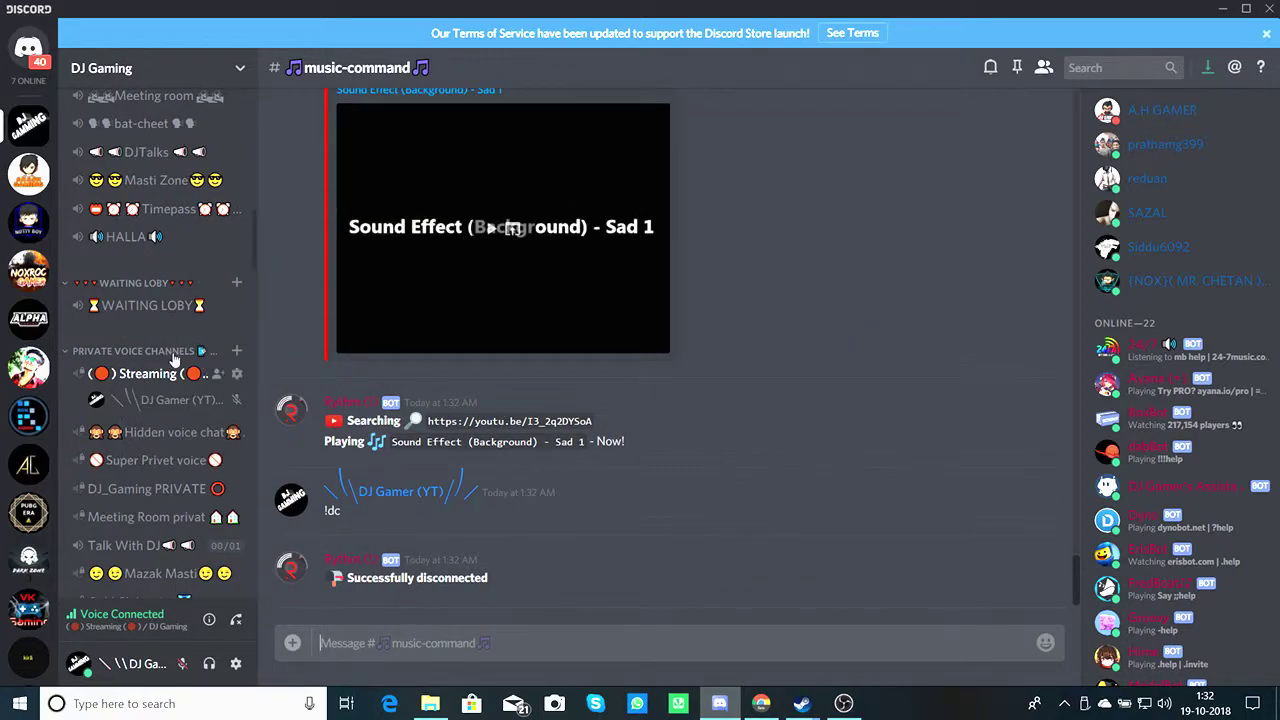
{"action": "scroll", "coordinate": [90, 440], "scroll_direction": "up", "scroll_amount": 4}
{"action": "scroll", "coordinate": [200, 120], "scroll_direction": "up", "scroll_amount": 1}
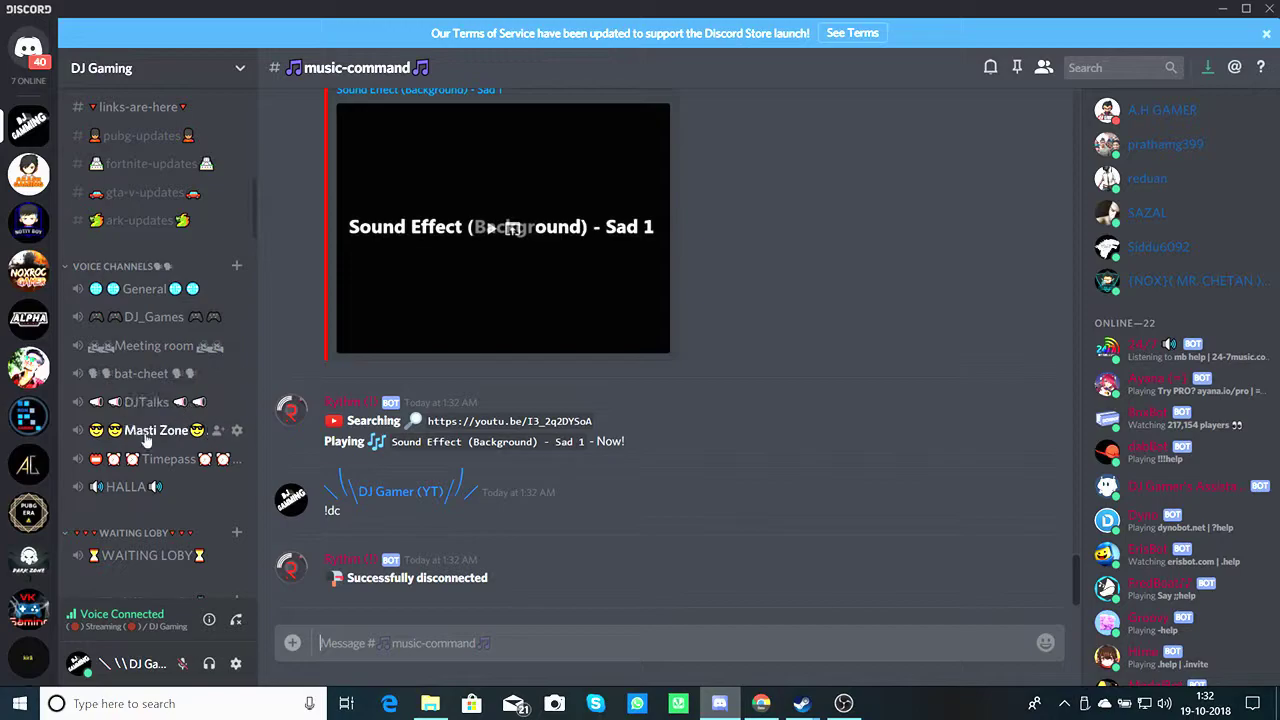
{"action": "scroll", "coordinate": [153, 422], "scroll_direction": "up", "scroll_amount": 10}
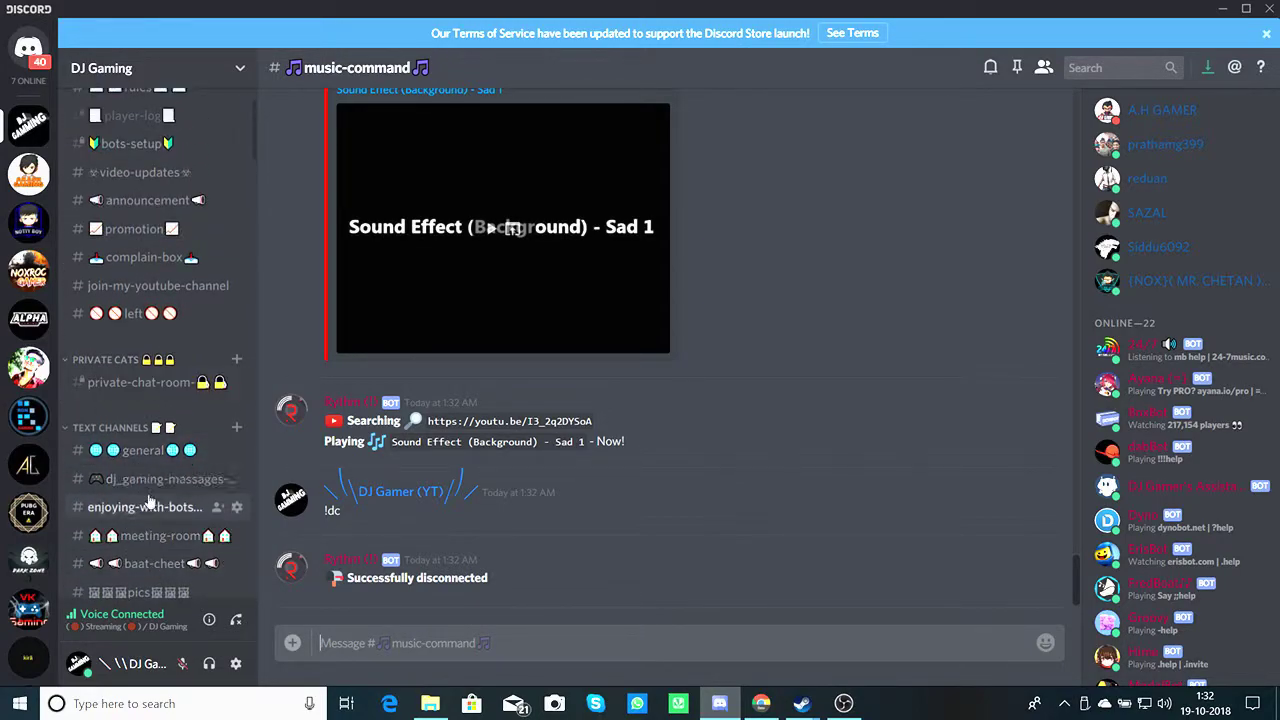
{"action": "scroll", "coordinate": [155, 502], "scroll_direction": "down", "scroll_amount": 3}
{"action": "scroll", "coordinate": [155, 500], "scroll_direction": "down", "scroll_amount": 4}
{"action": "scroll", "coordinate": [163, 427], "scroll_direction": "up", "scroll_amount": 5}
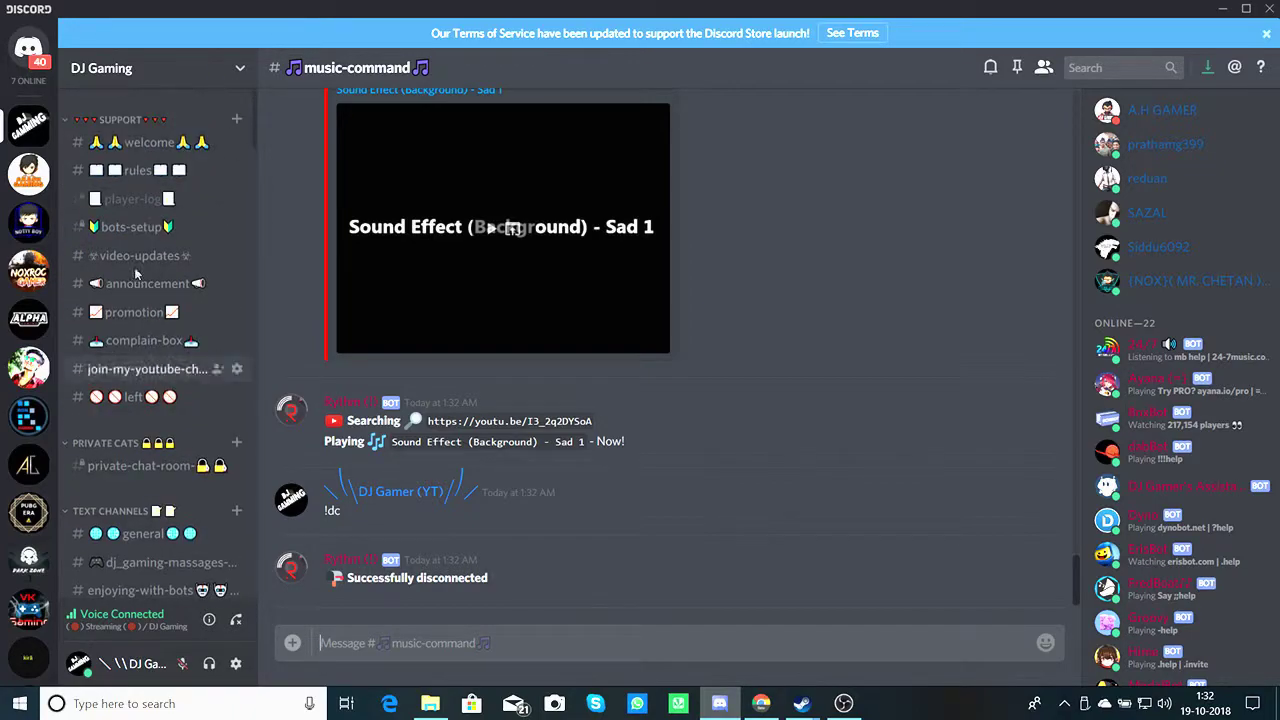
Glance at #rules, then scroll back through the #welcome join greetings and return to the bottom
{"action": "left_click", "coordinate": [113, 162]}
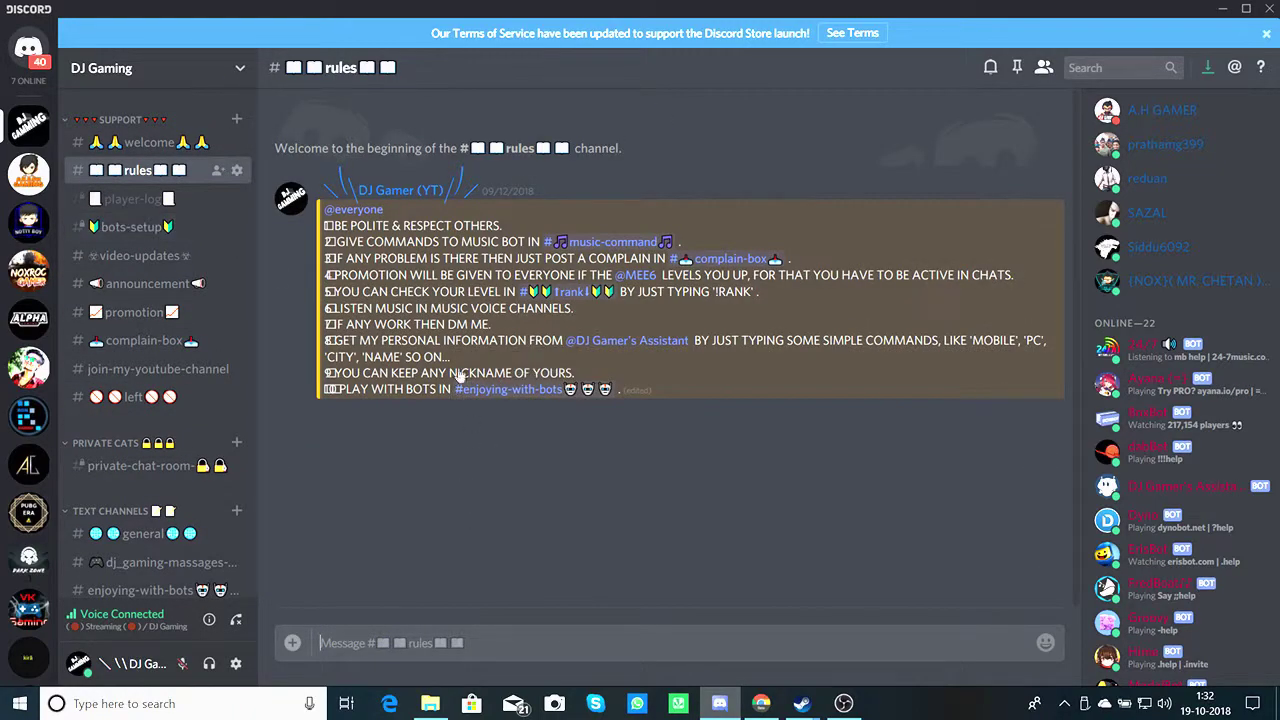
{"action": "left_click", "coordinate": [148, 146]}
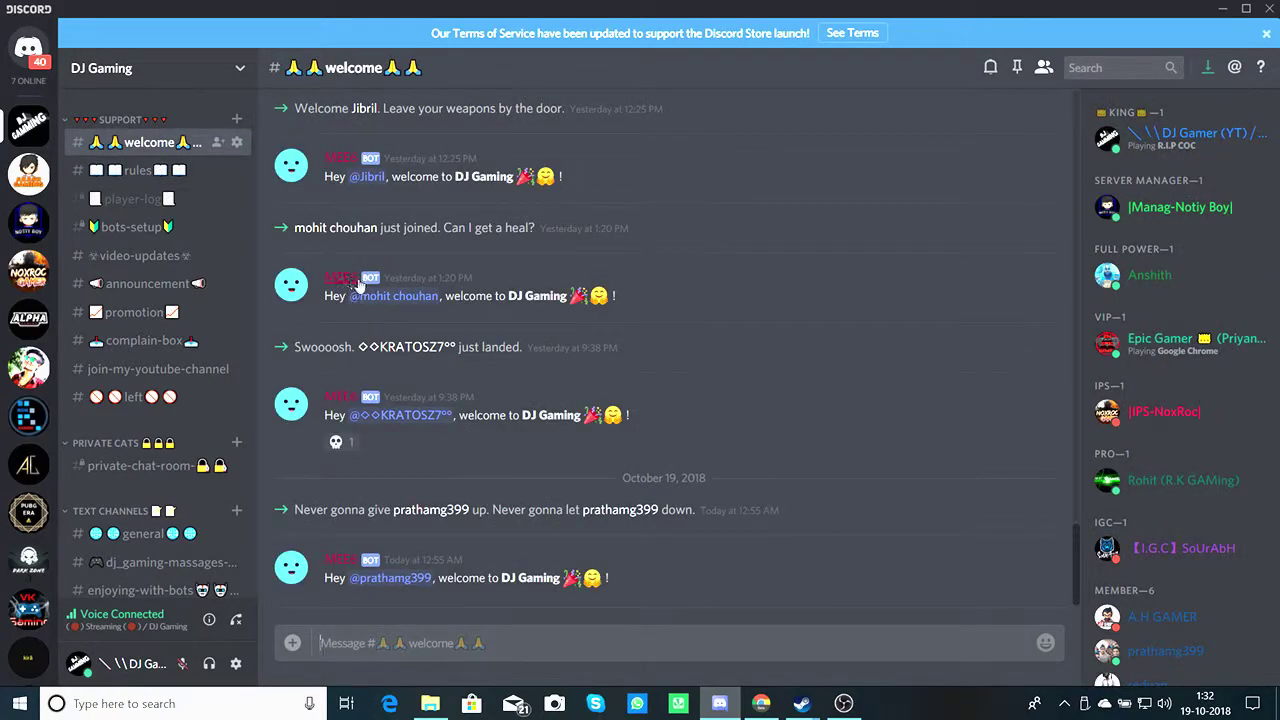
{"action": "scroll", "coordinate": [362, 262], "scroll_direction": "up", "scroll_amount": 15}
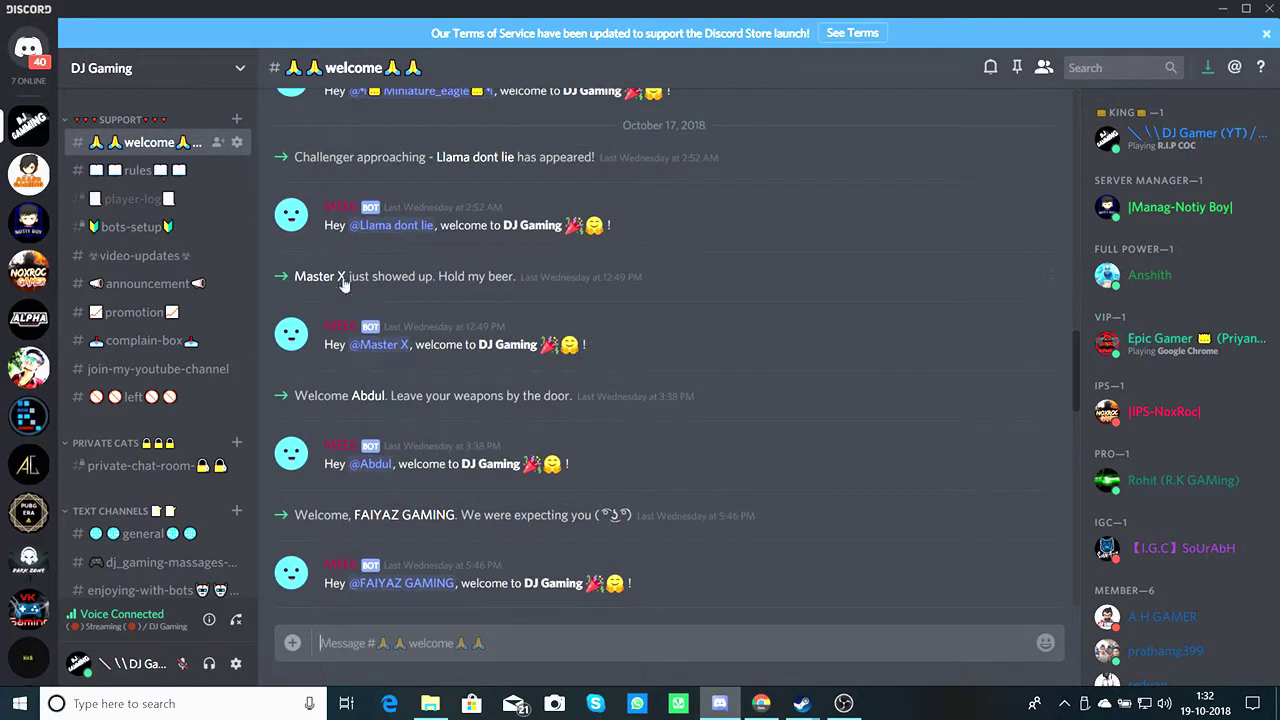
{"action": "scroll", "coordinate": [520, 262], "scroll_direction": "up", "scroll_amount": 5}
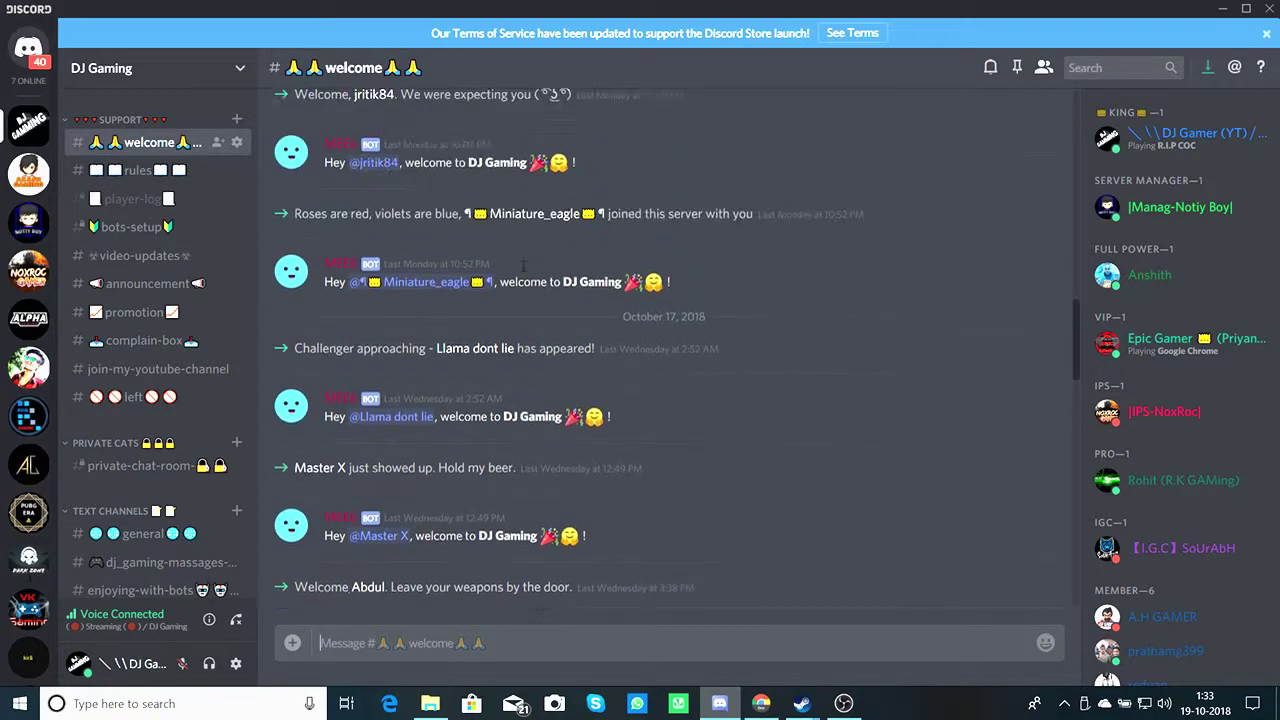
{"action": "scroll", "coordinate": [474, 240], "scroll_direction": "up", "scroll_amount": 10}
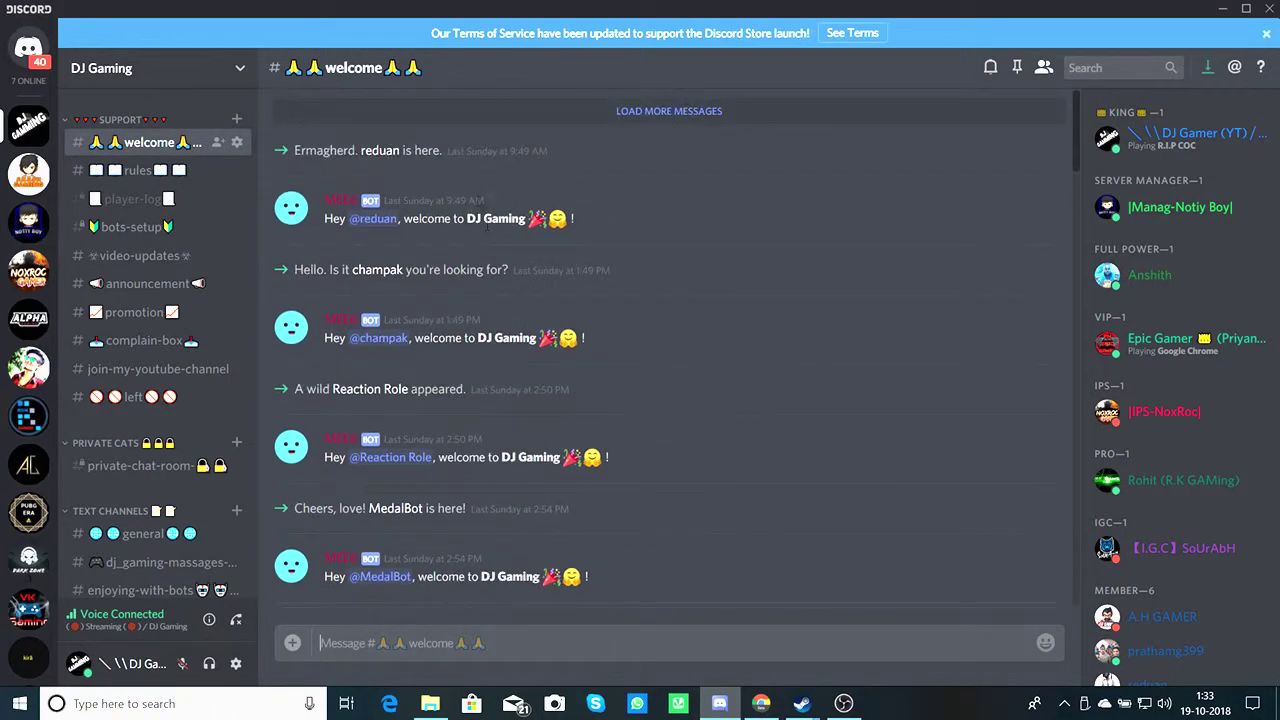
{"action": "scroll", "coordinate": [485, 200], "scroll_direction": "up", "scroll_amount": 10}
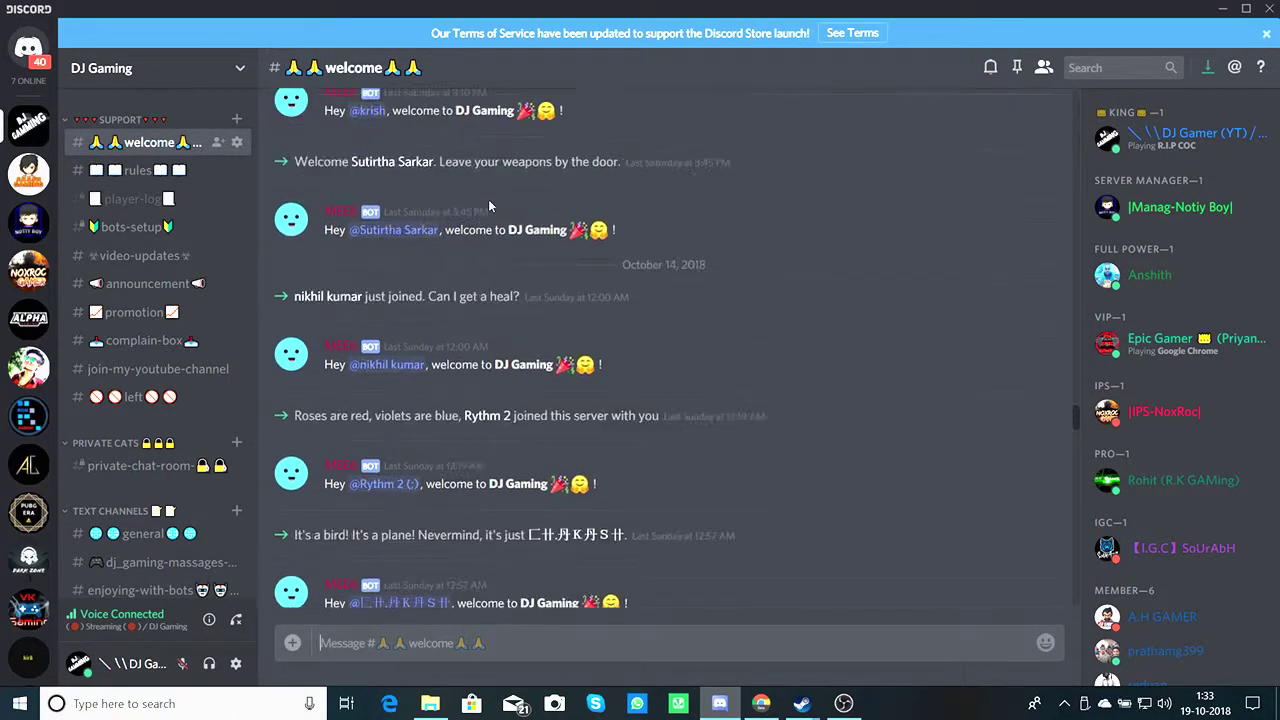
{"action": "scroll", "coordinate": [488, 198], "scroll_direction": "up", "scroll_amount": 15}
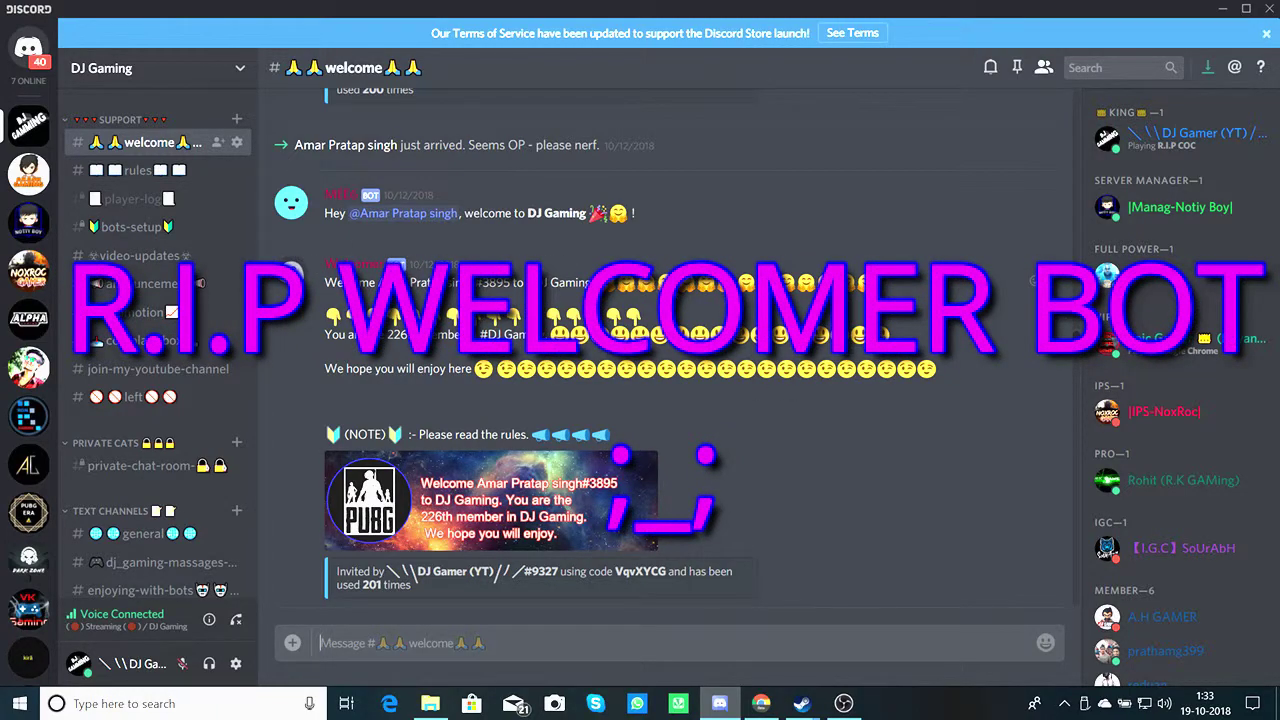
{"action": "scroll", "coordinate": [914, 272], "scroll_direction": "down", "scroll_amount": 2}
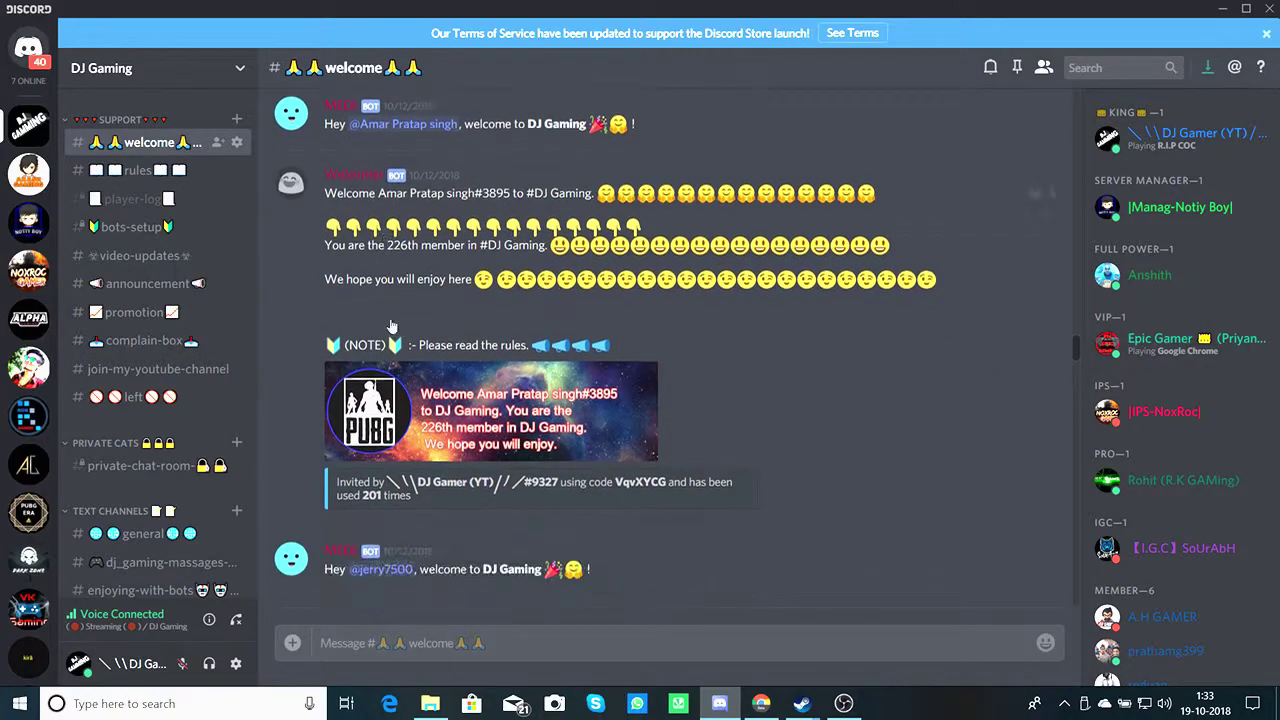
{"action": "left_click_drag", "start_coordinate": [1072, 350], "coordinate": [1074, 600]}
{"action": "scroll", "coordinate": [138, 390], "scroll_direction": "down", "scroll_amount": 2}
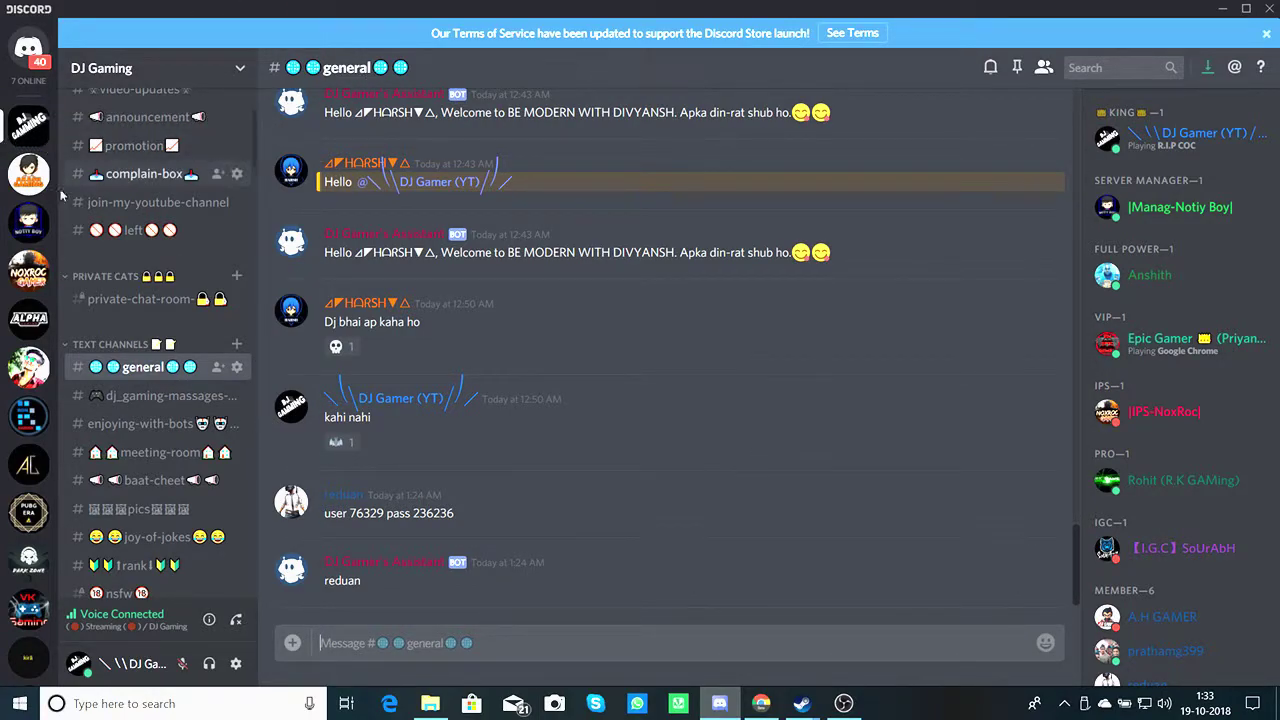
Scroll the channel sidebar and bring up the General voice channel's options, then dismiss them
{"action": "scroll", "coordinate": [168, 347], "scroll_direction": "down", "scroll_amount": 5}
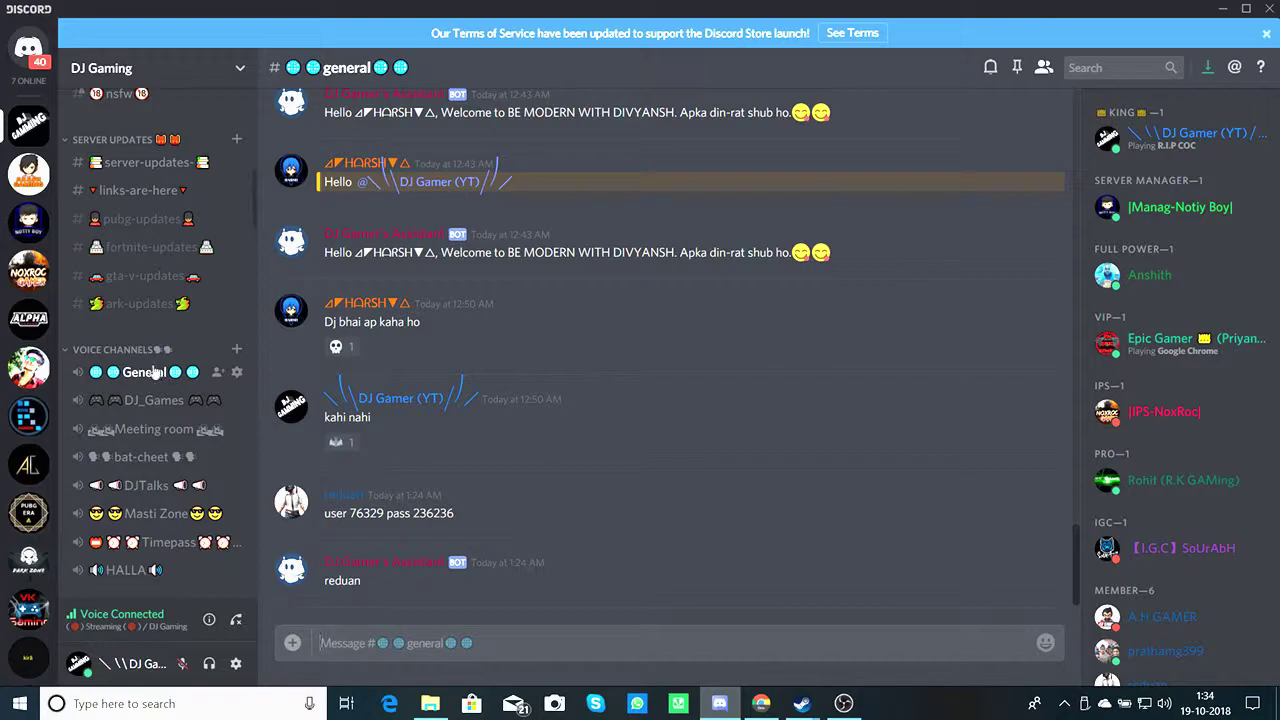
{"action": "right_click", "coordinate": [145, 372]}
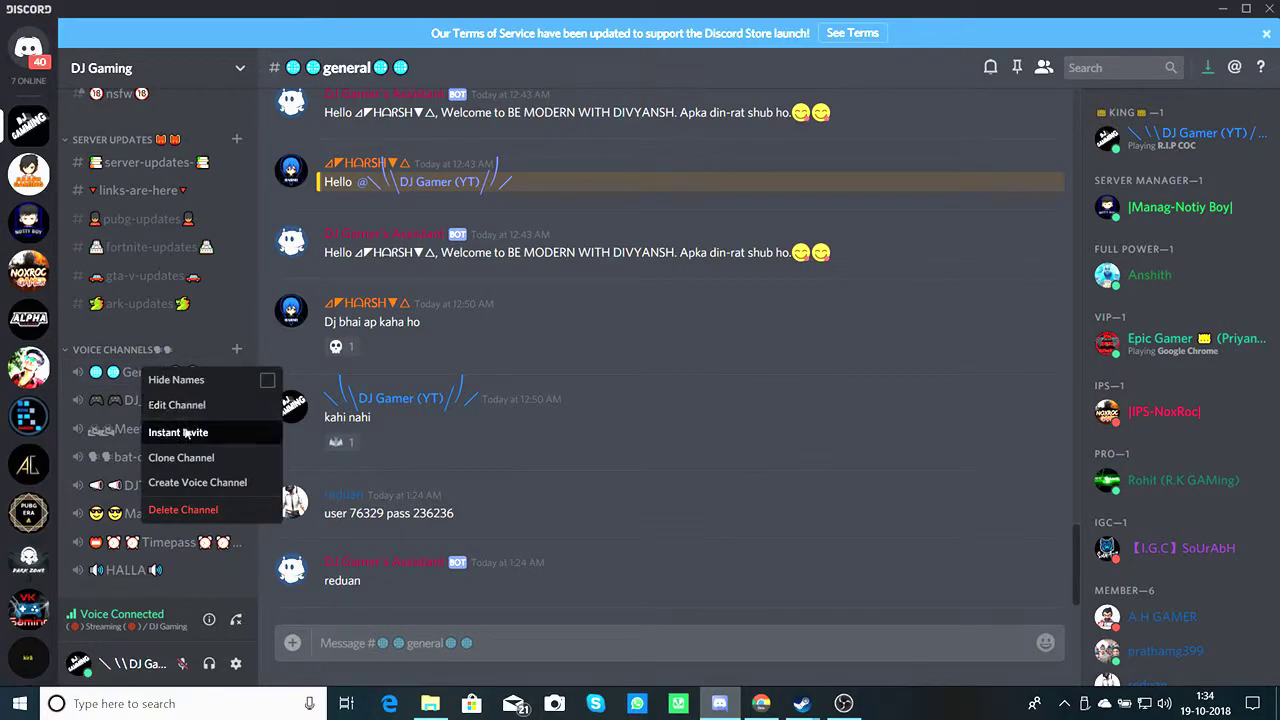
{"action": "left_click", "coordinate": [463, 370]}
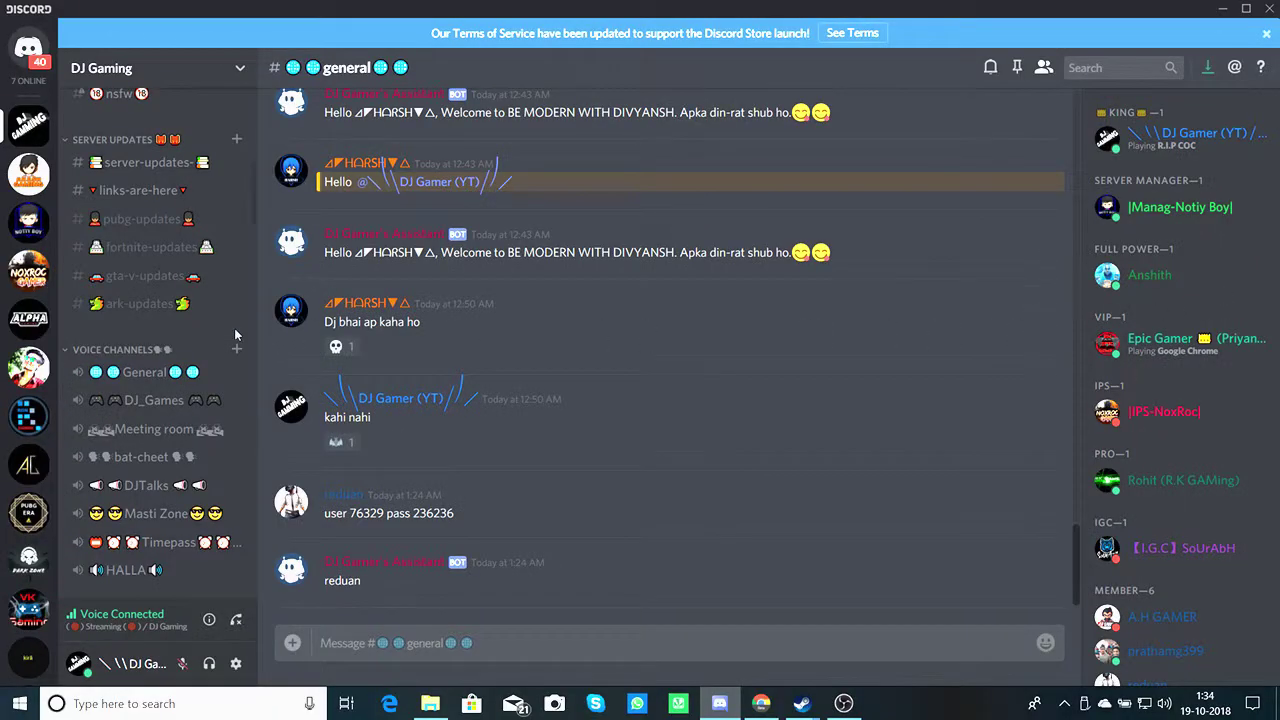
Edit the General voice channel, set its bitrate to 64kbps, and save
{"action": "right_click", "coordinate": [140, 378]}
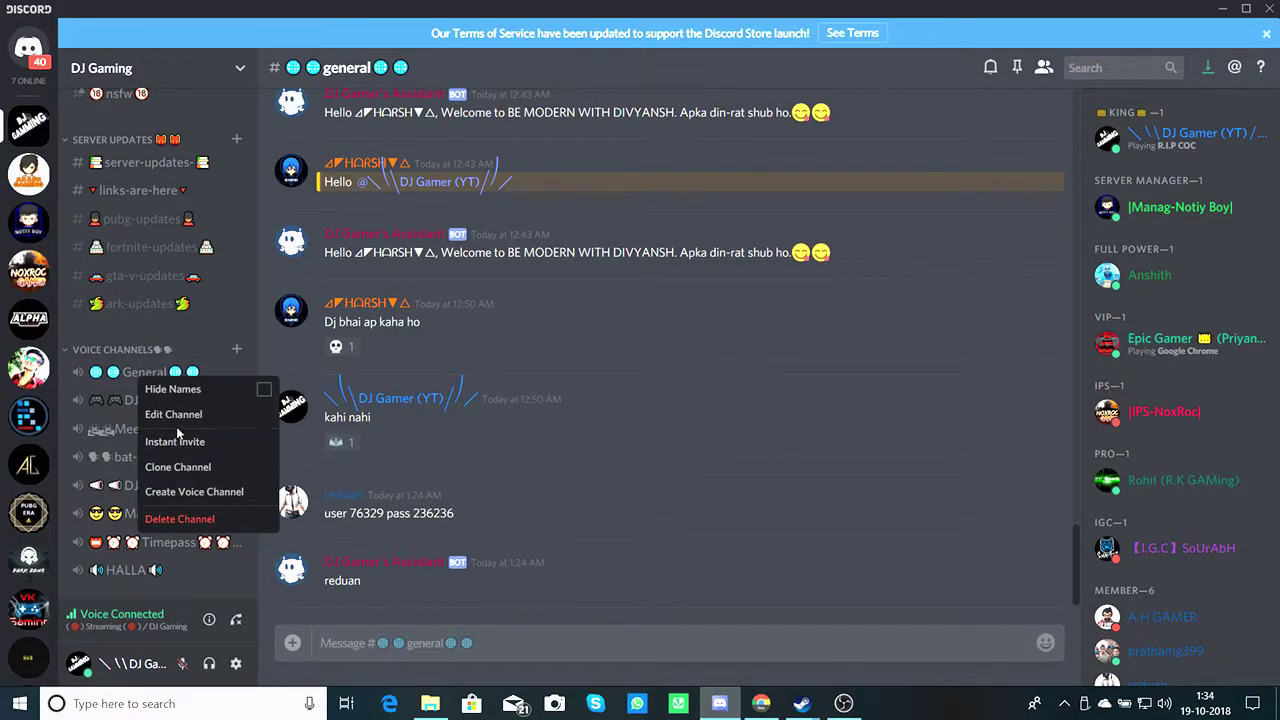
{"action": "key", "text": "Return"}
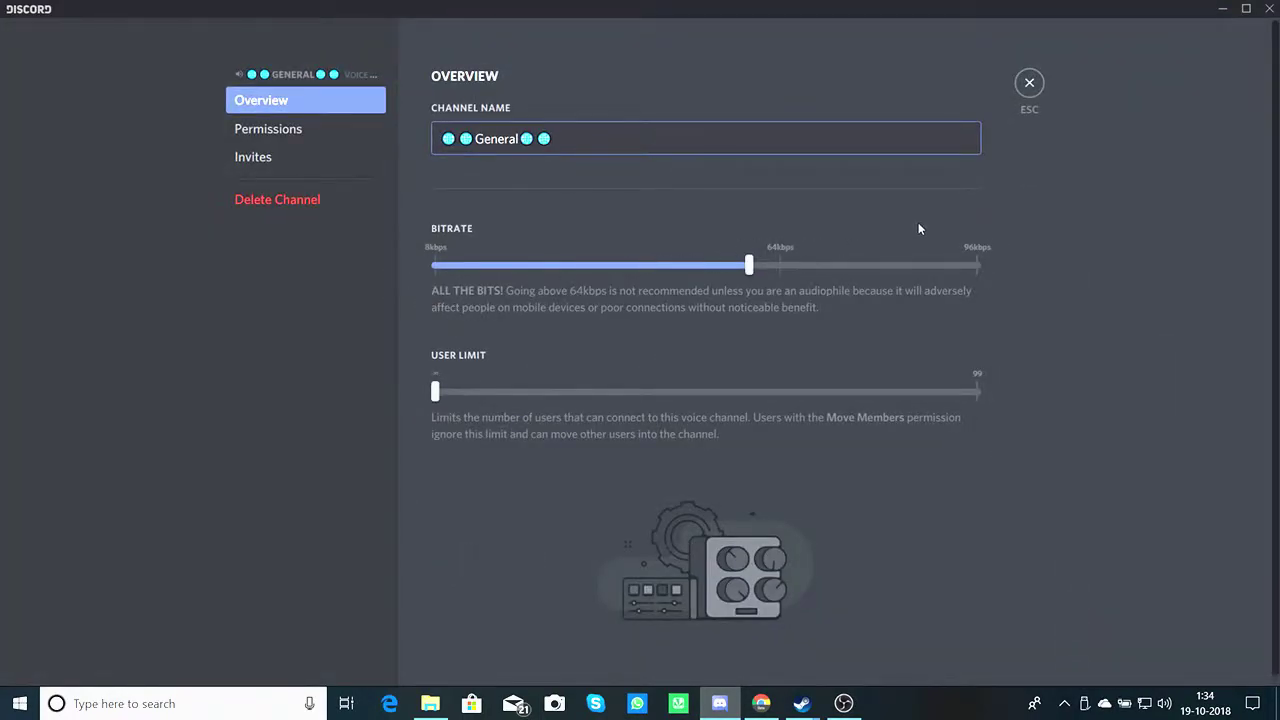
{"action": "left_click_drag", "start_coordinate": [749, 265], "coordinate": [780, 266]}
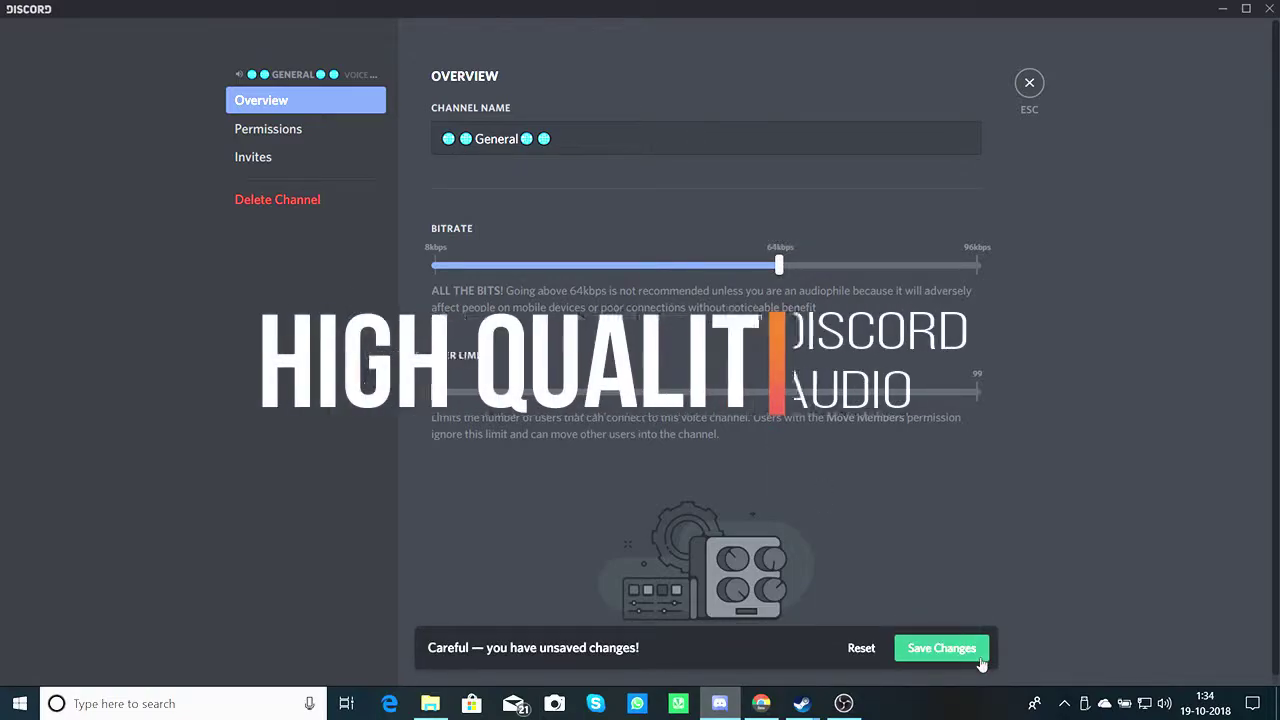
{"action": "left_click", "coordinate": [1027, 80]}
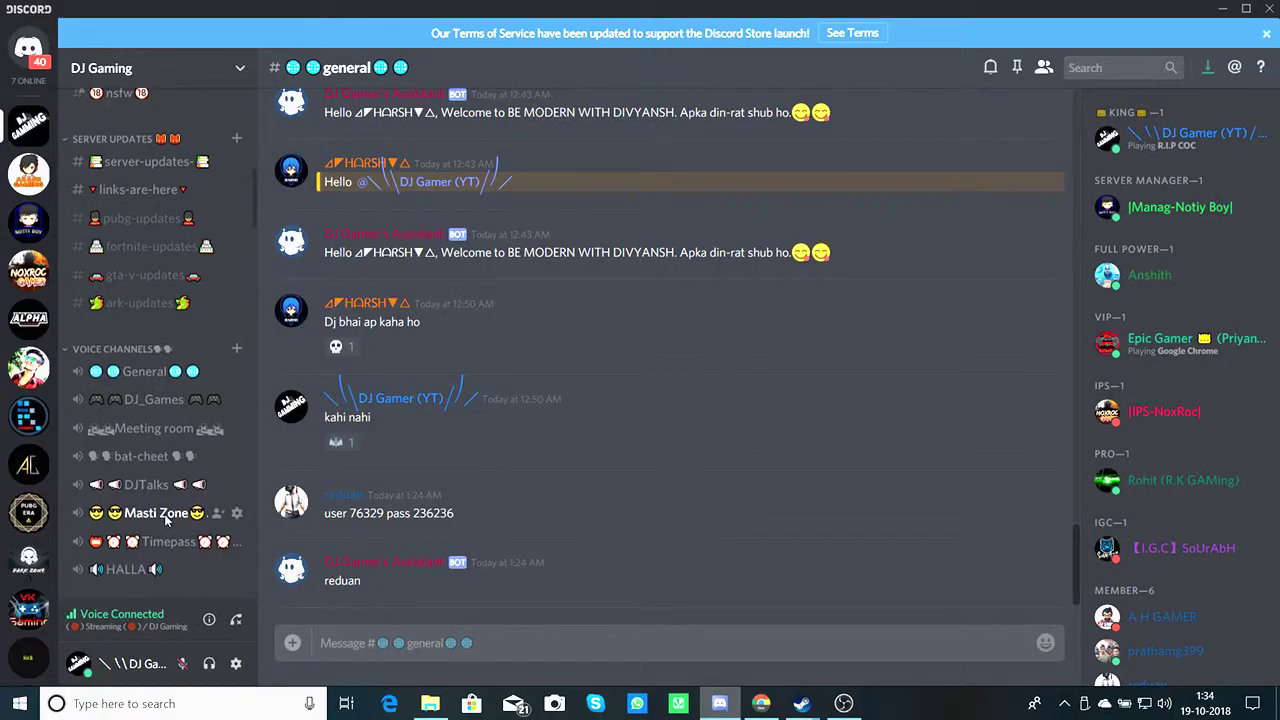
{"action": "scroll", "coordinate": [168, 518], "scroll_direction": "down", "scroll_amount": 5}
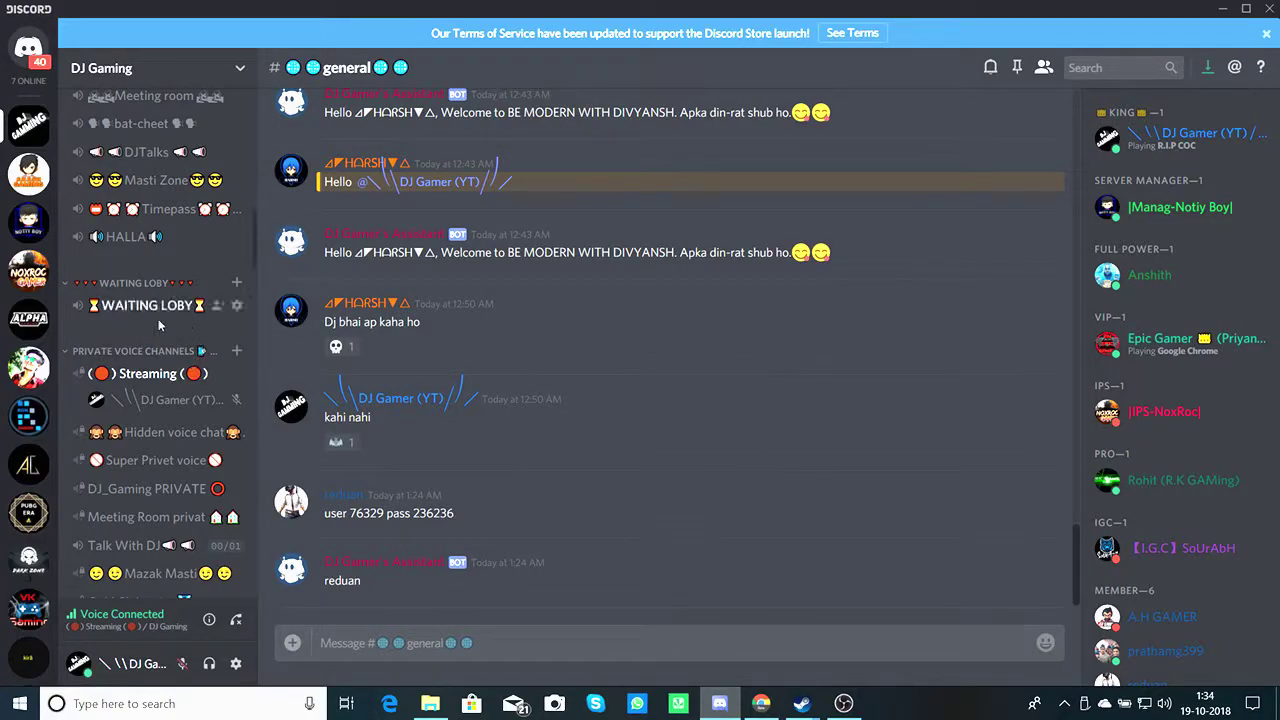
{"action": "scroll", "coordinate": [154, 335], "scroll_direction": "up", "scroll_amount": 5}
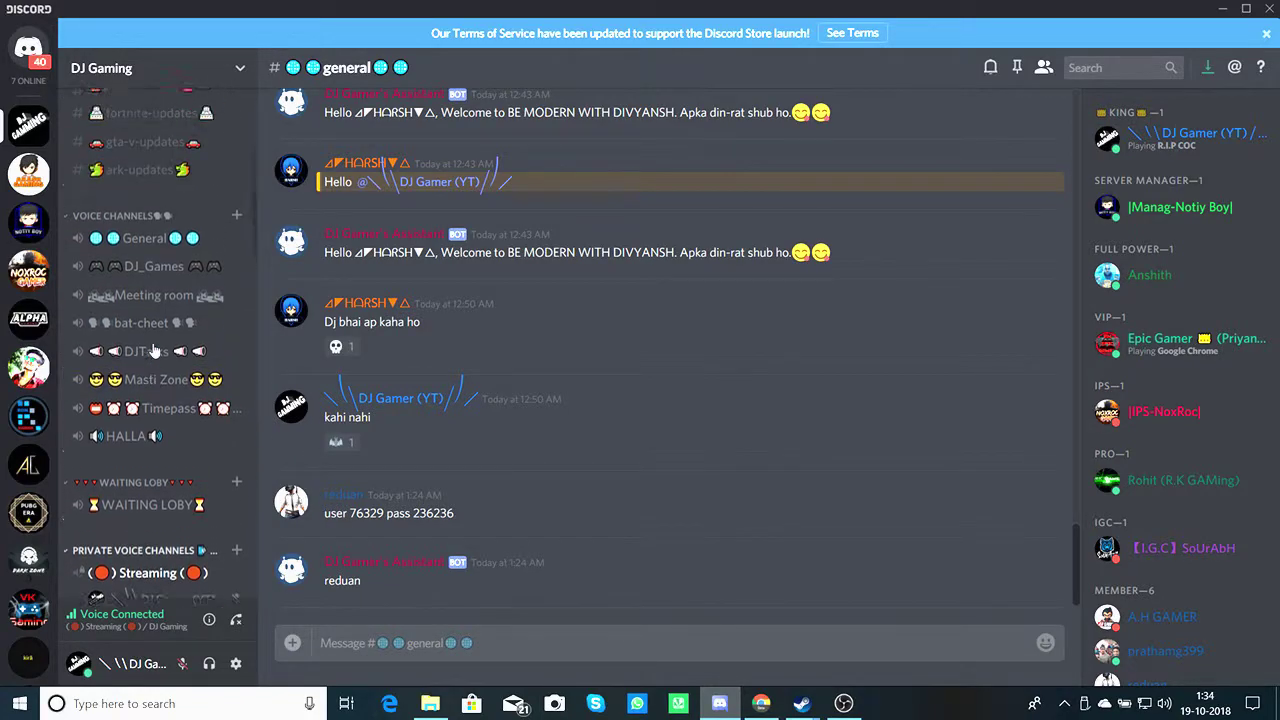
{"action": "scroll", "coordinate": [152, 330], "scroll_direction": "up", "scroll_amount": 10}
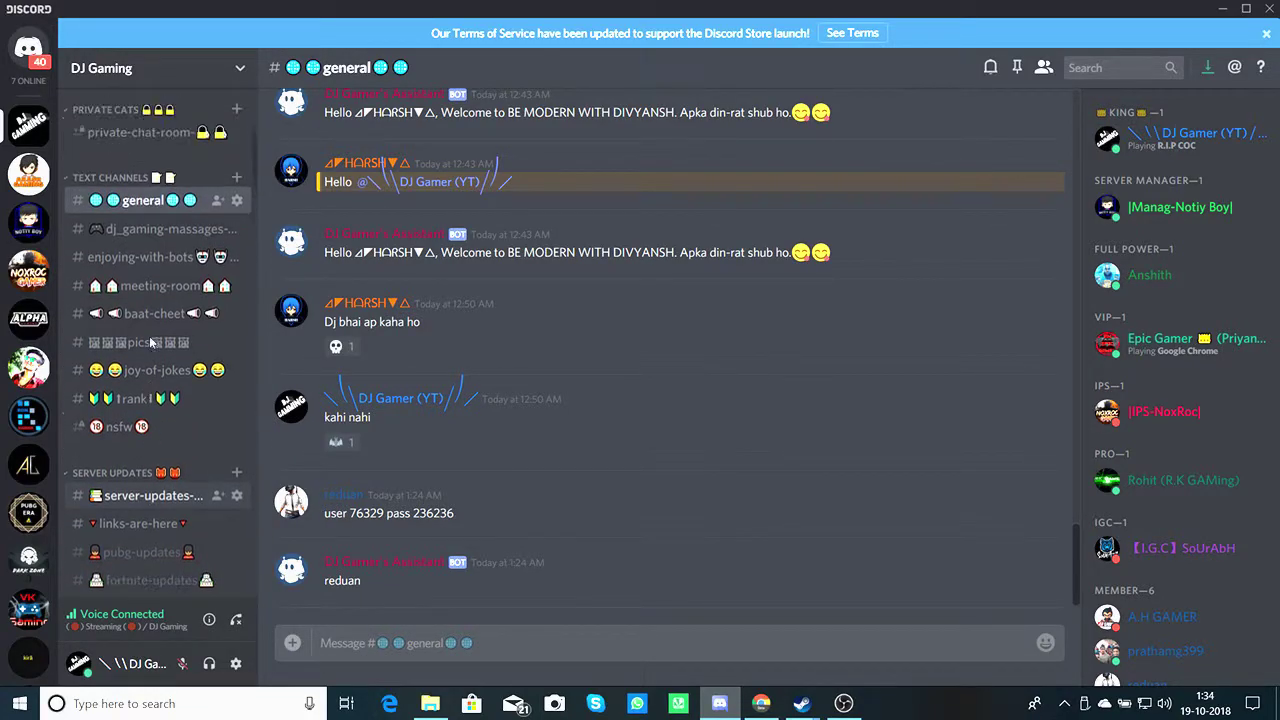
{"action": "scroll", "coordinate": [147, 370], "scroll_direction": "down", "scroll_amount": 5}
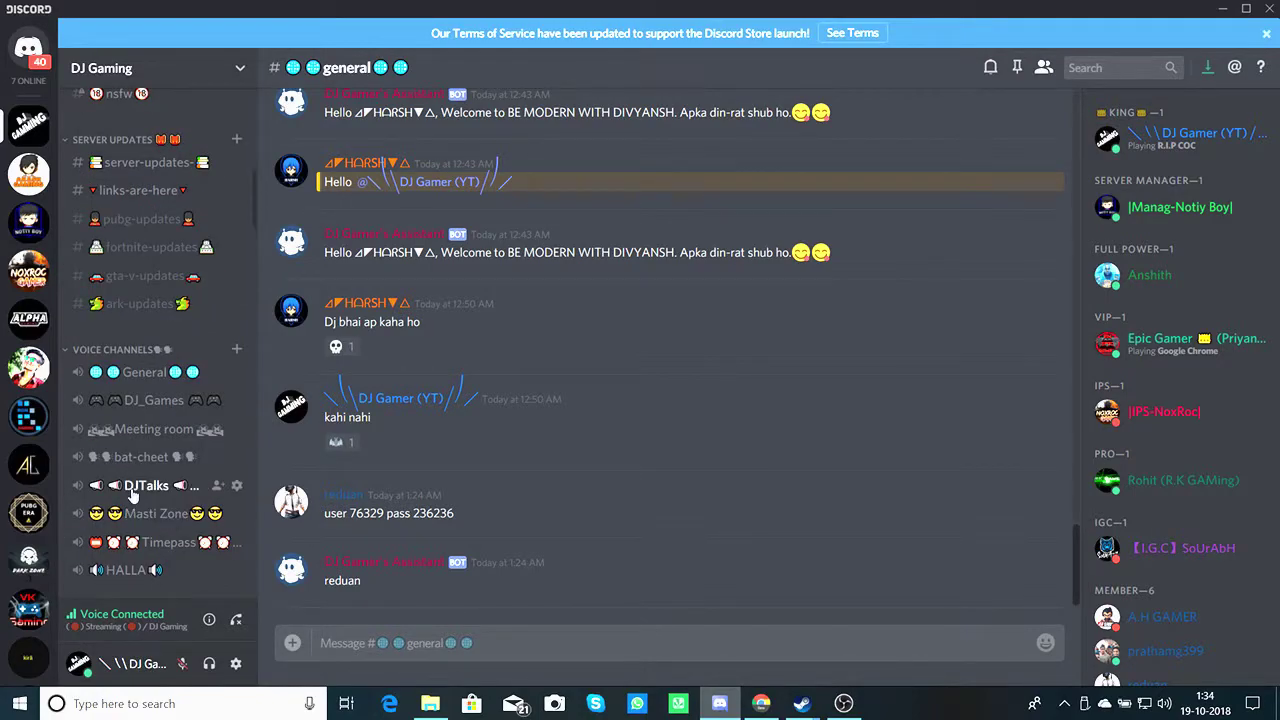
{"action": "scroll", "coordinate": [132, 496], "scroll_direction": "up", "scroll_amount": 8}
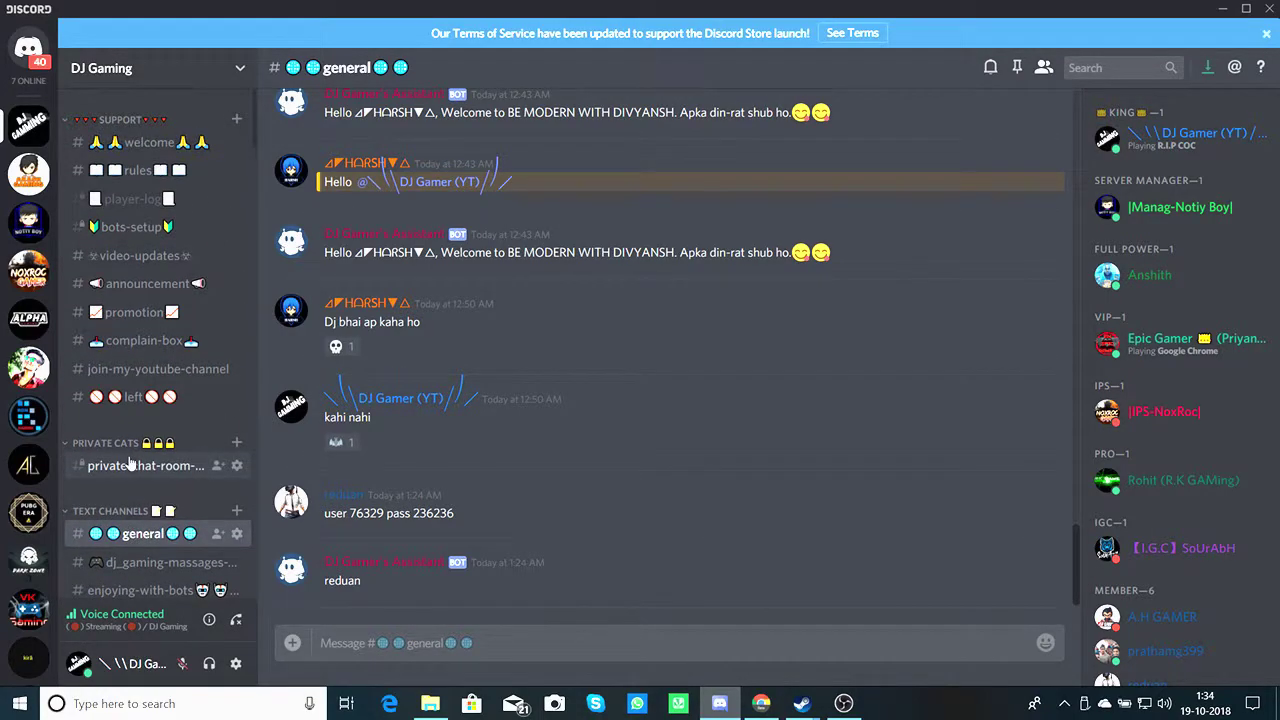
{"action": "left_click_drag", "start_coordinate": [130, 457], "coordinate": [79, 387]}
{"action": "scroll", "coordinate": [166, 448], "scroll_direction": "down", "scroll_amount": 15}
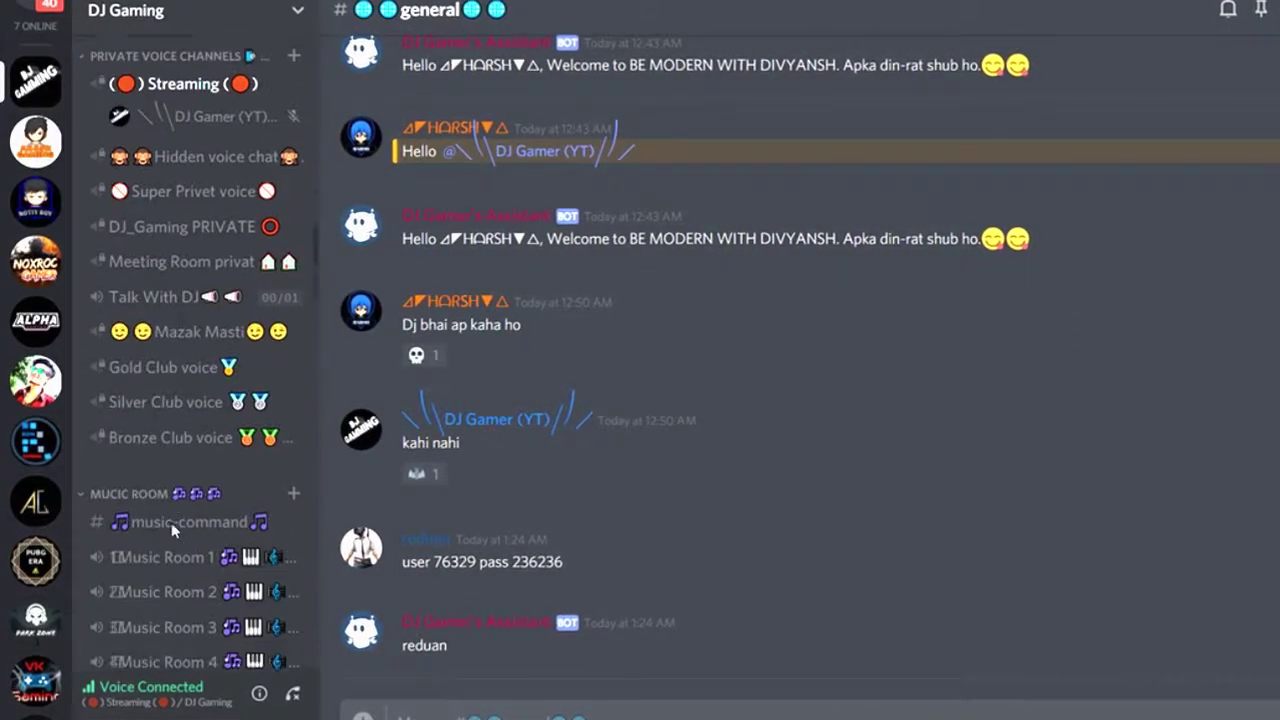
{"action": "scroll", "coordinate": [171, 522], "scroll_direction": "down", "scroll_amount": 12}
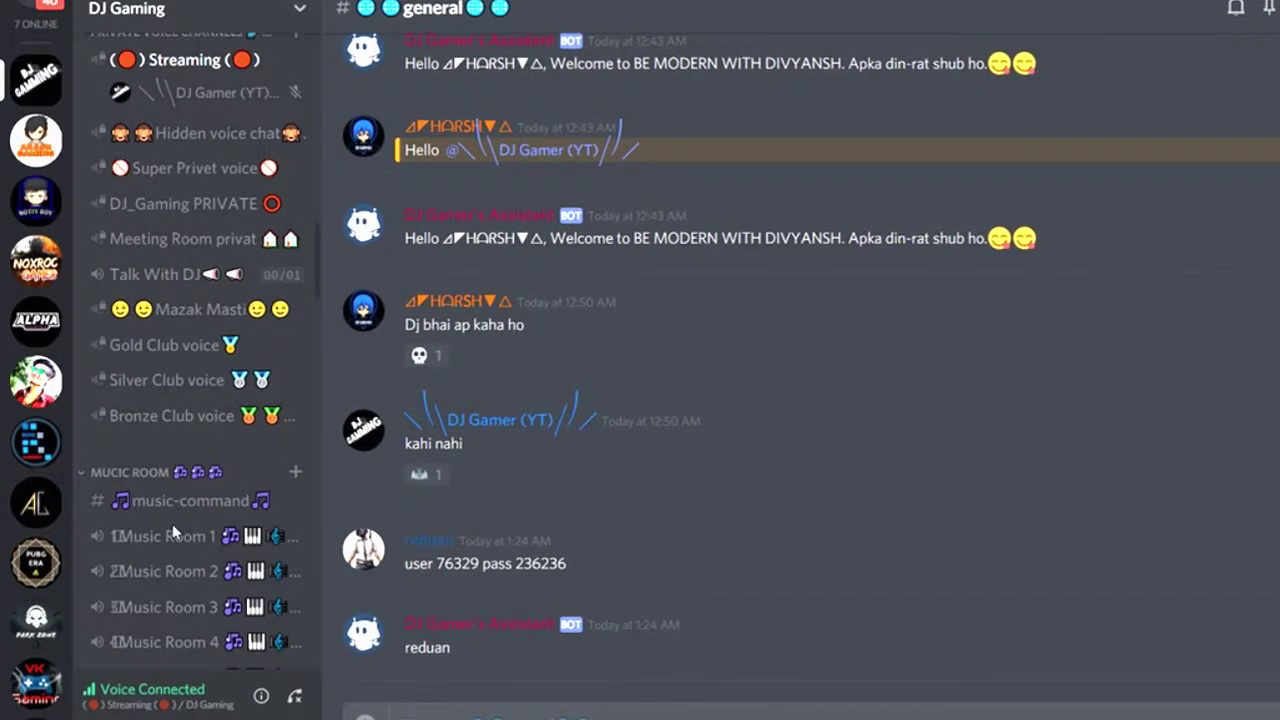
{"action": "scroll", "coordinate": [172, 468], "scroll_direction": "down", "scroll_amount": 5}
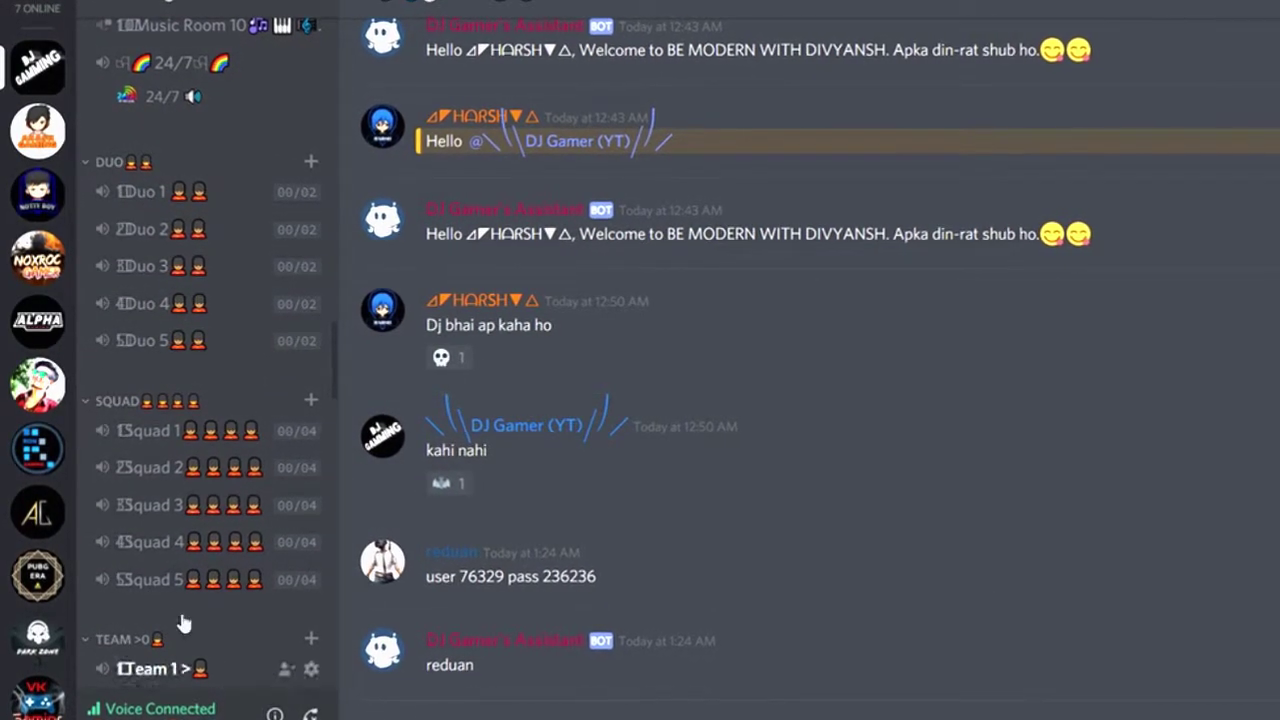
{"action": "scroll", "coordinate": [180, 560], "scroll_direction": "down", "scroll_amount": 4}
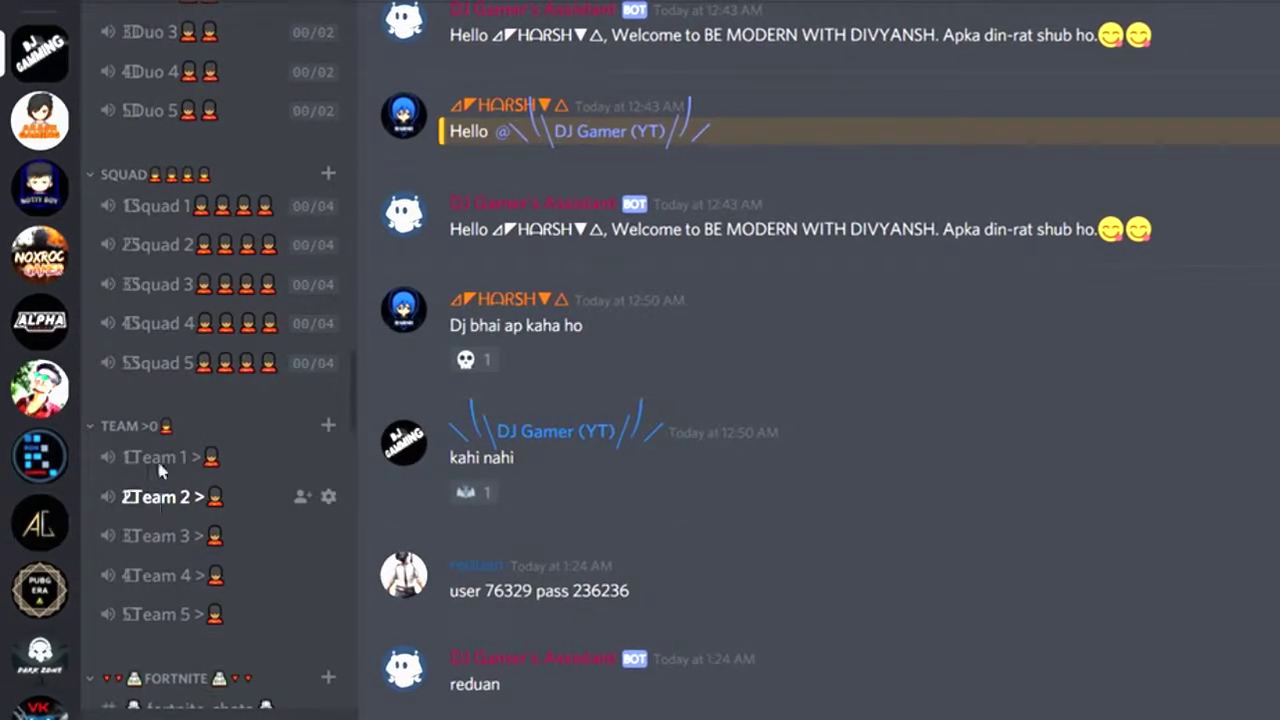
{"action": "scroll", "coordinate": [185, 450], "scroll_direction": "down", "scroll_amount": 4}
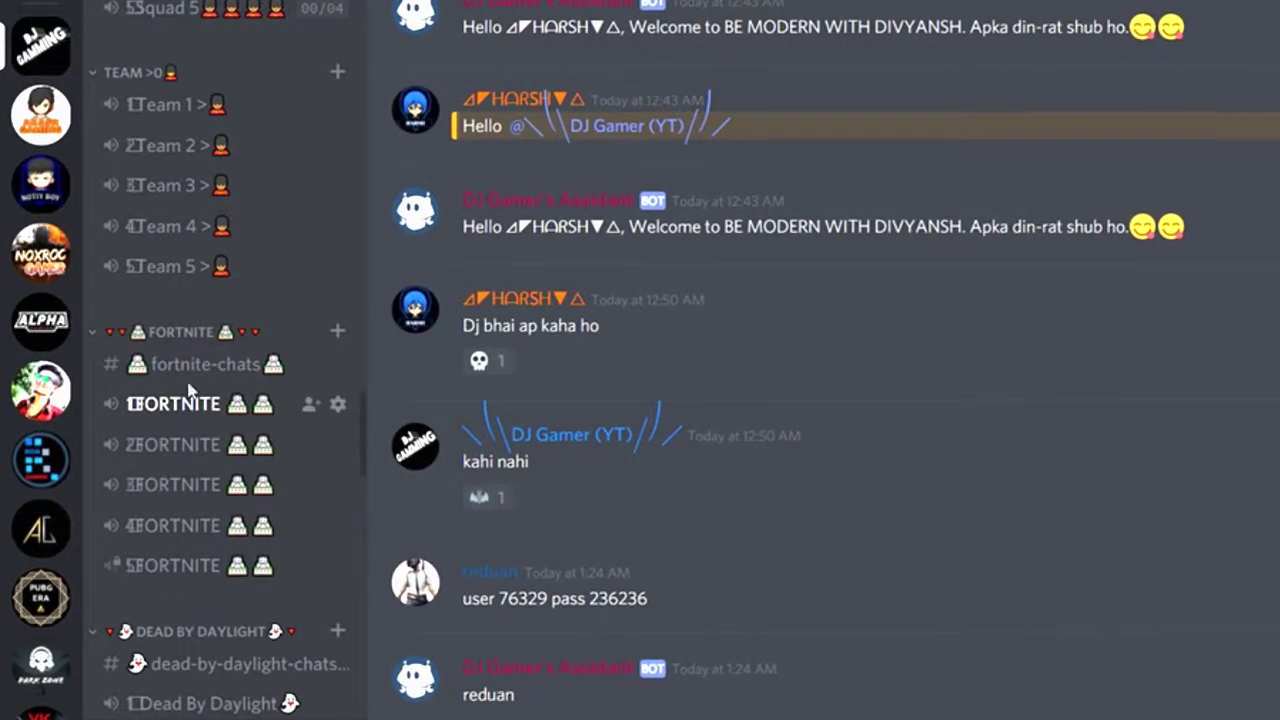
{"action": "scroll", "coordinate": [197, 592], "scroll_direction": "down", "scroll_amount": 5}
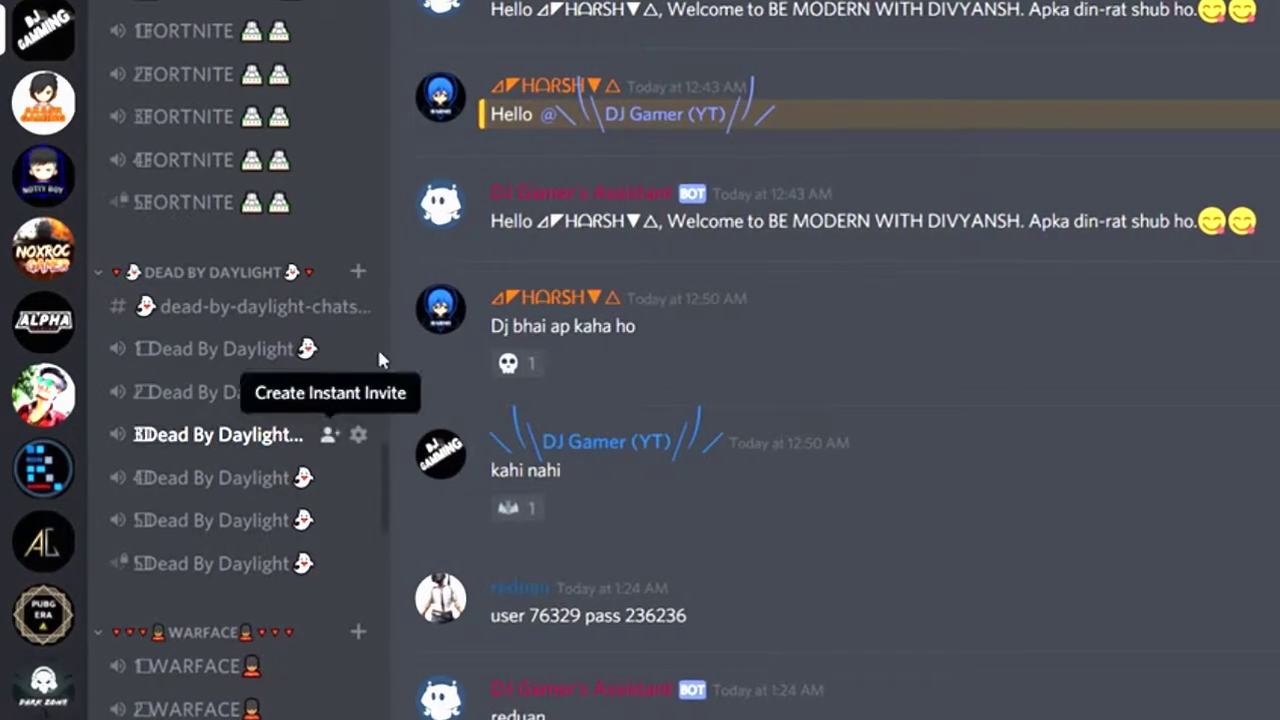
{"action": "scroll", "coordinate": [295, 325], "scroll_direction": "up", "scroll_amount": 7}
{"action": "scroll", "coordinate": [312, 344], "scroll_direction": "up", "scroll_amount": 10}
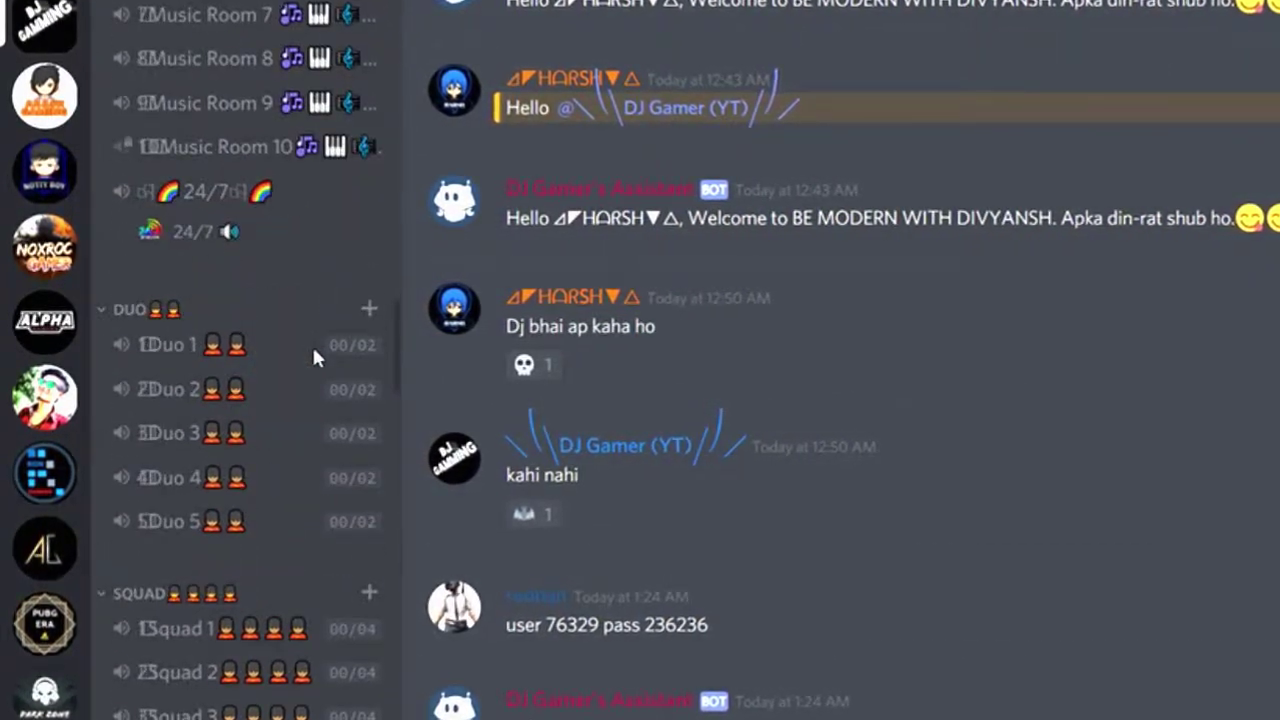
{"action": "scroll", "coordinate": [170, 338], "scroll_direction": "up", "scroll_amount": 8}
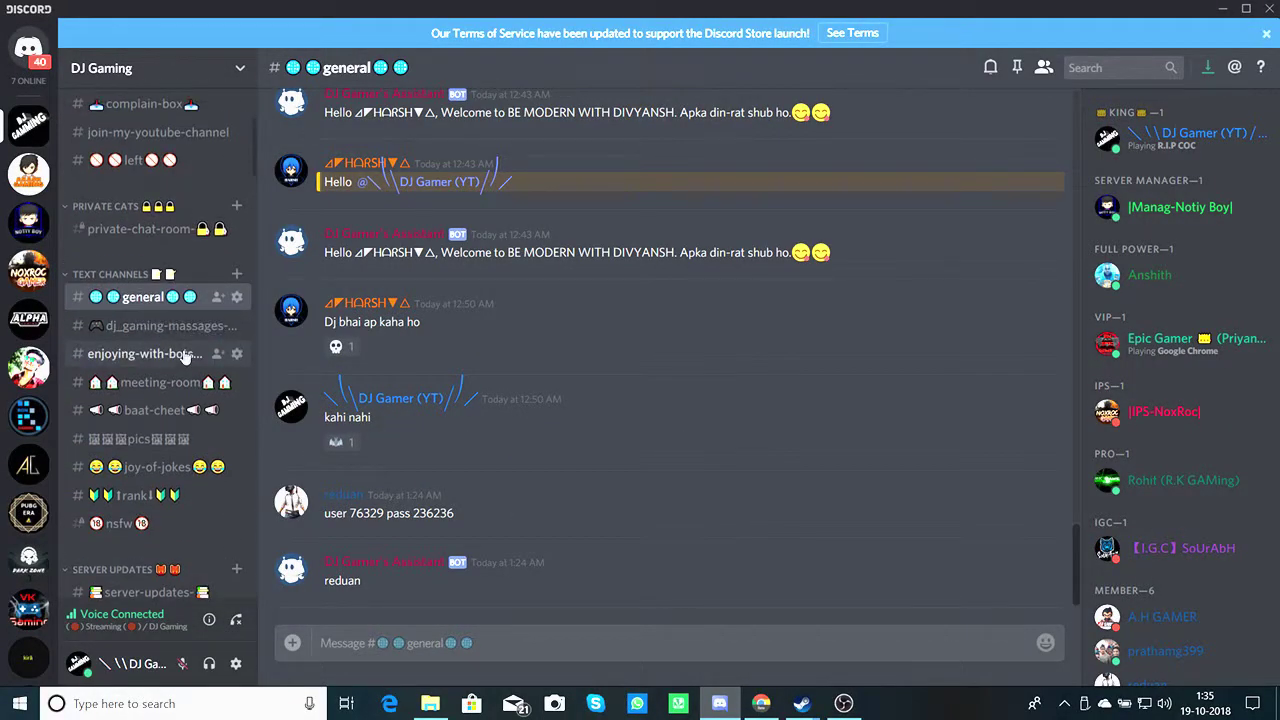
{"action": "scroll", "coordinate": [165, 350], "scroll_direction": "up", "scroll_amount": 5}
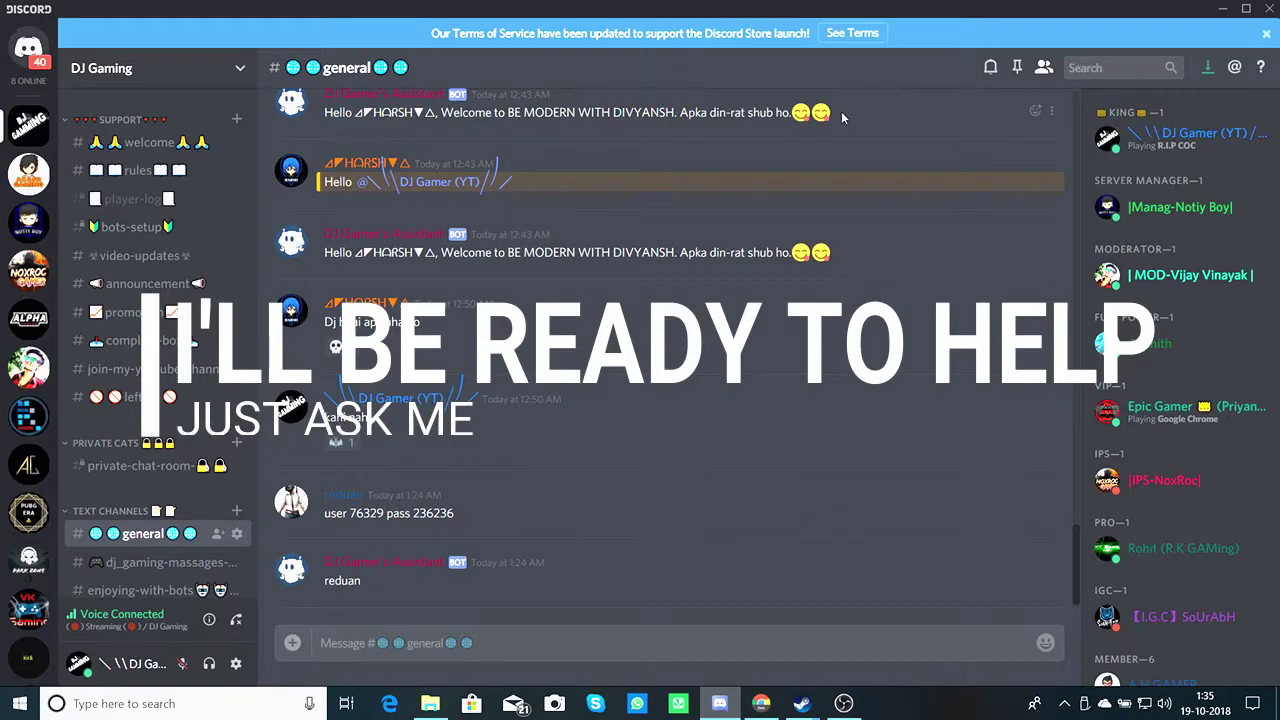
{"action": "left_click", "coordinate": [140, 345]}
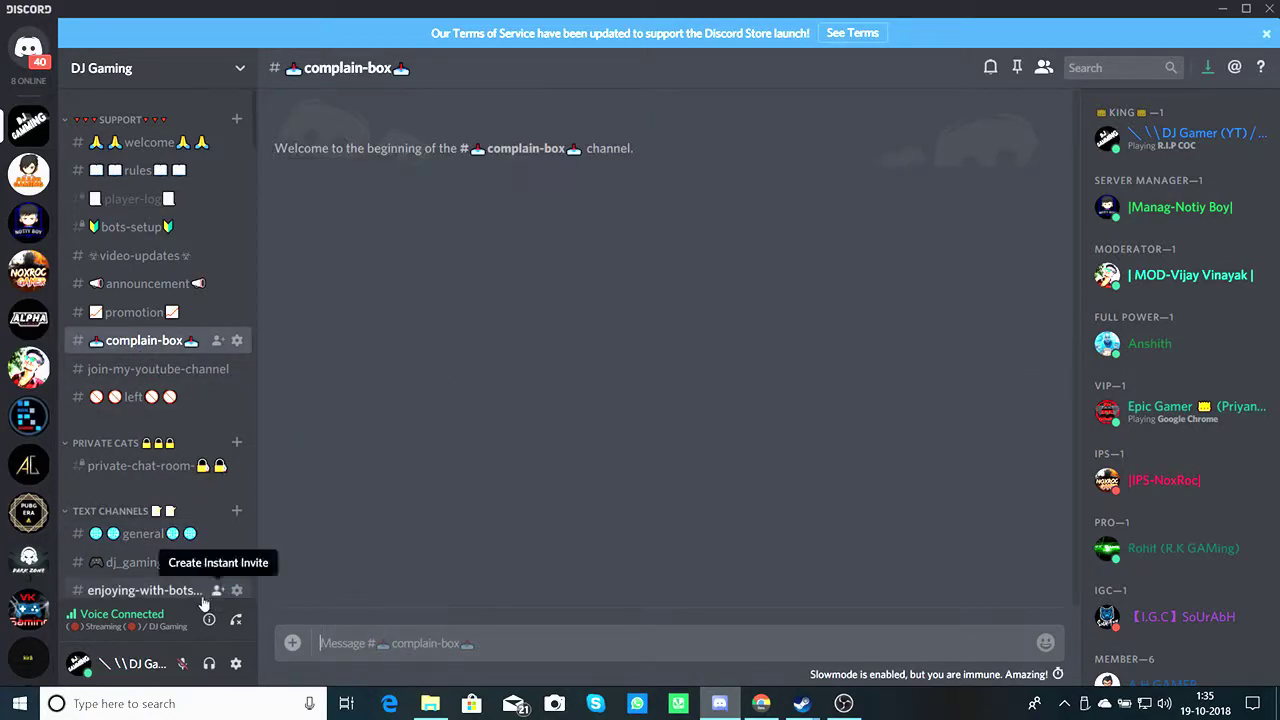
{"action": "left_click", "coordinate": [140, 534]}
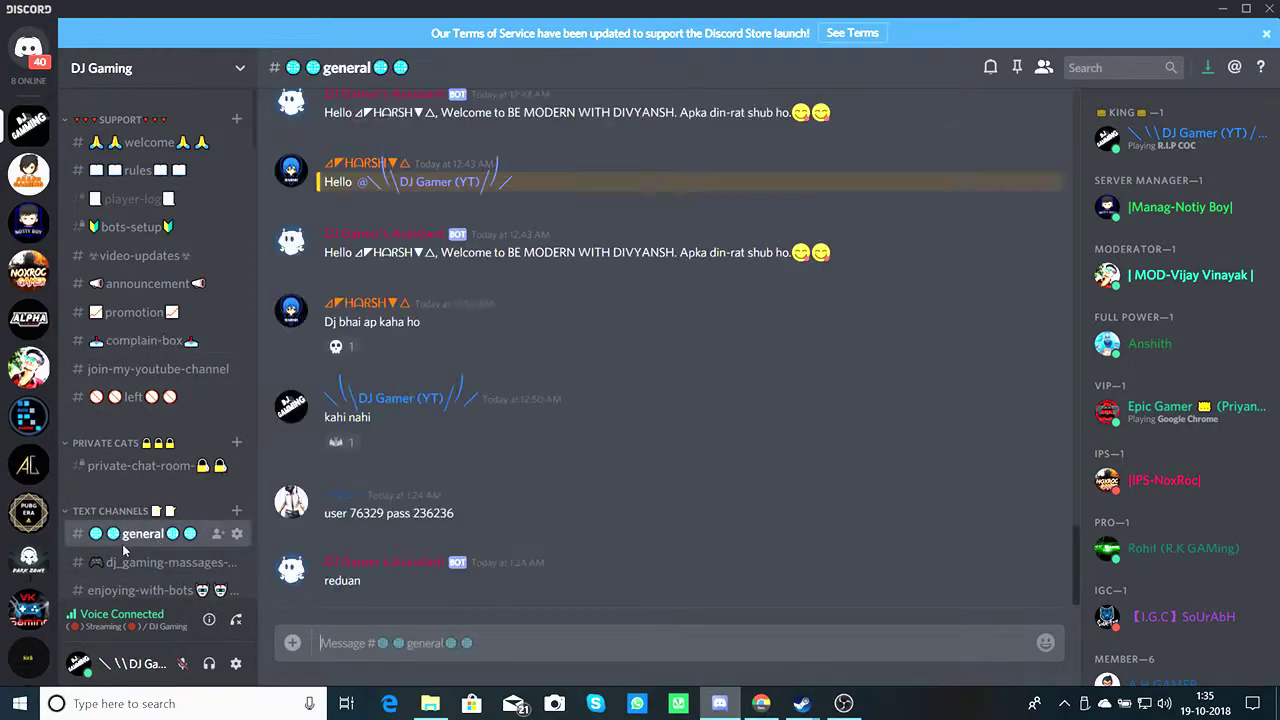